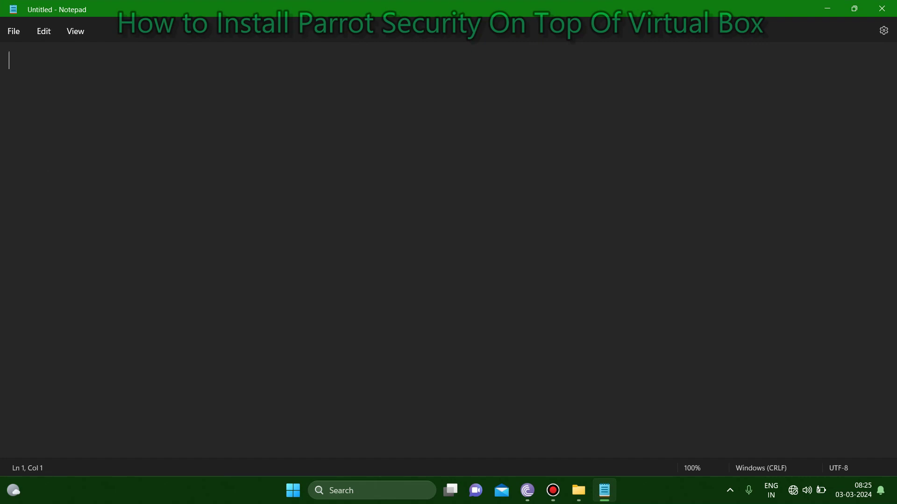
Write the line "how to install parrot security (os) on top of virtual box" in the empty note.
type("how to ")
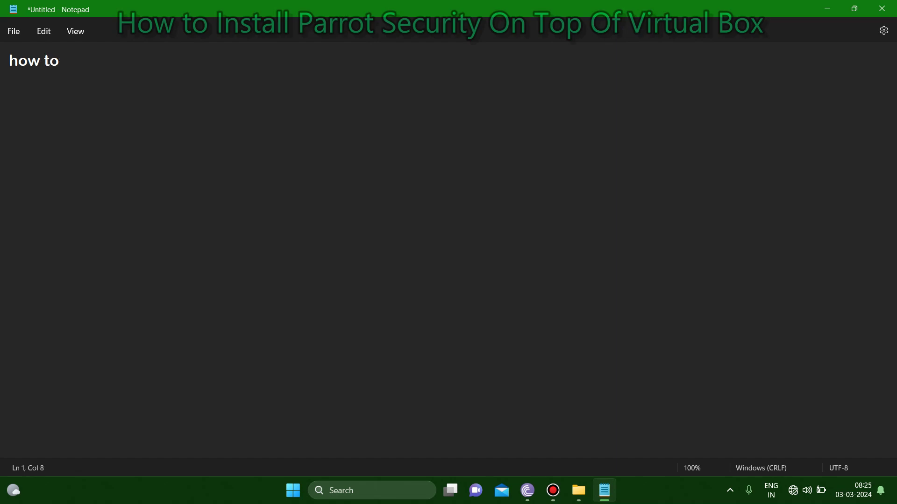
type("install parrot sec")
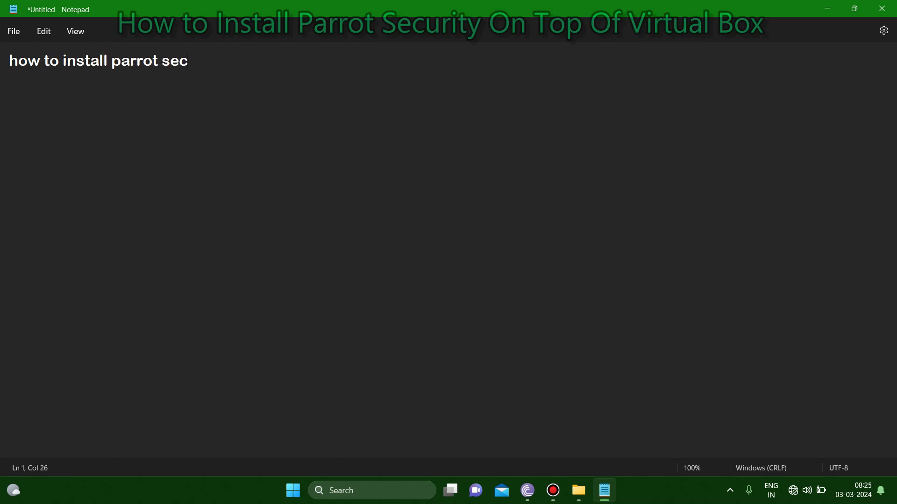
type("urity ")
type("os)")
key("Left")
key("Left")
key("Left")
type("(")
key("Right")
key("Right")
key("Right")
type("on t")
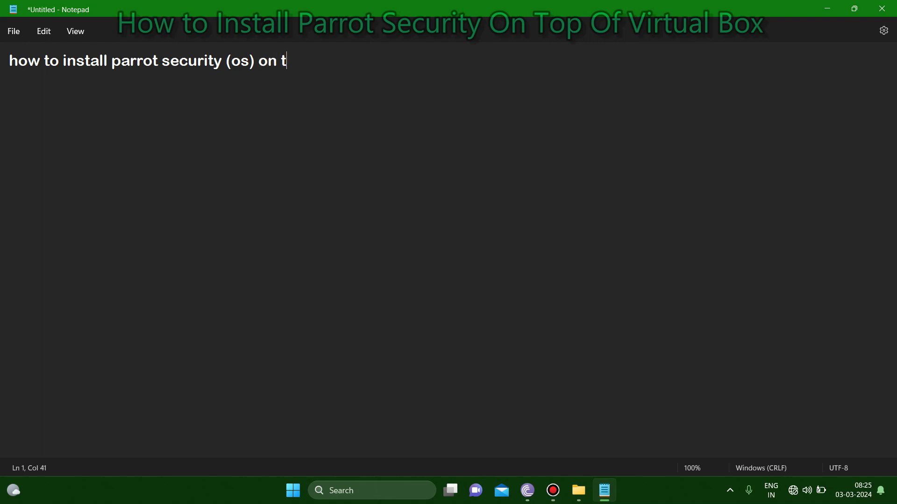
type("op of virtual box")
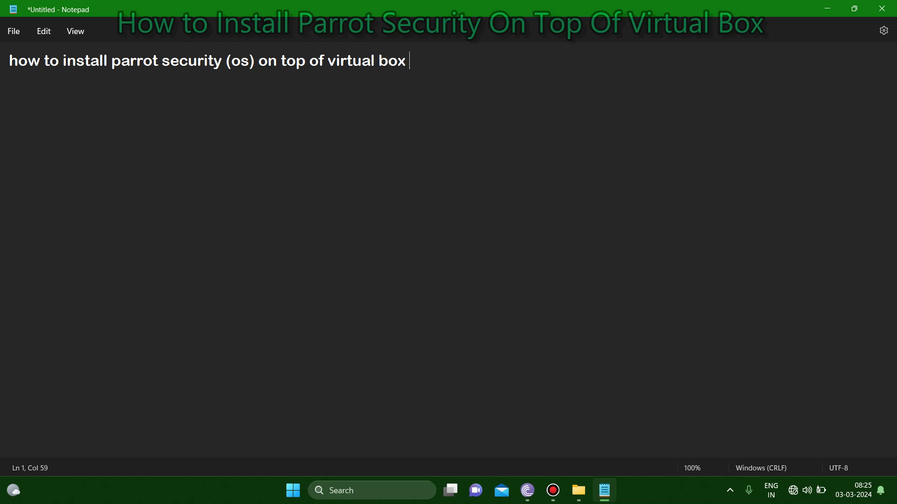
left_click_drag(112, 61, 259, 61)
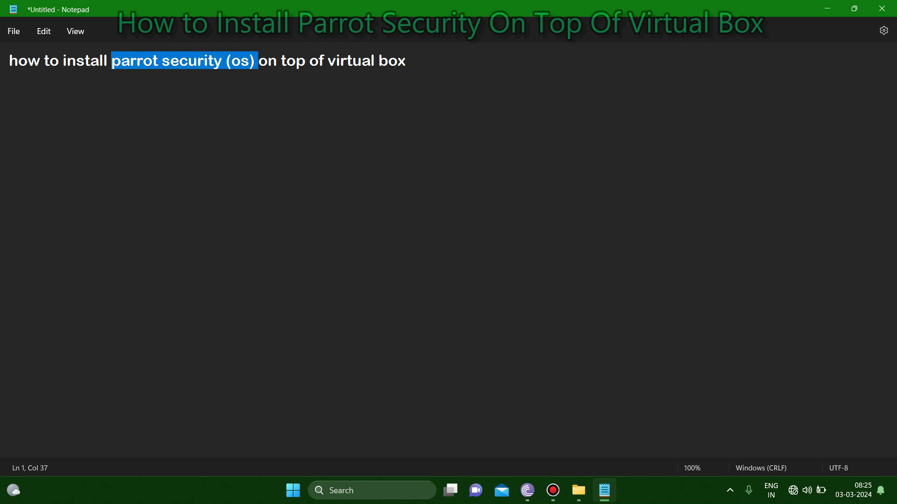
left_click(179, 61)
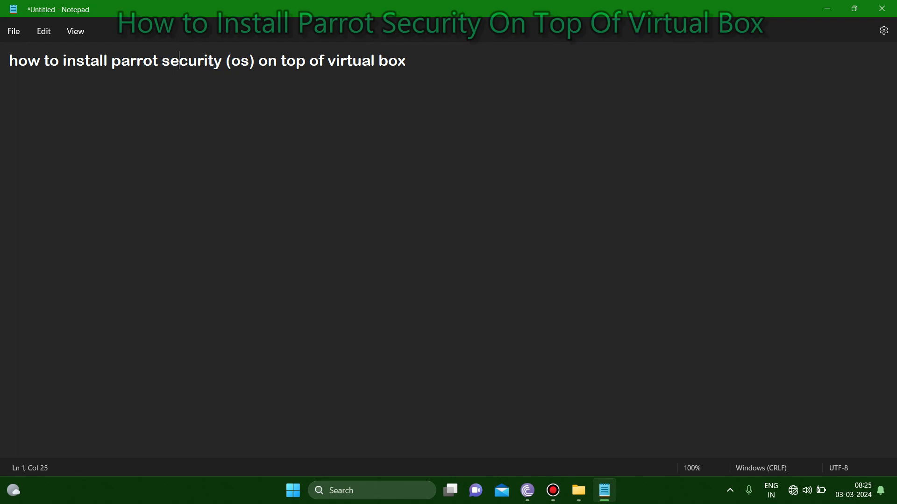
left_click_drag(112, 61, 258, 61)
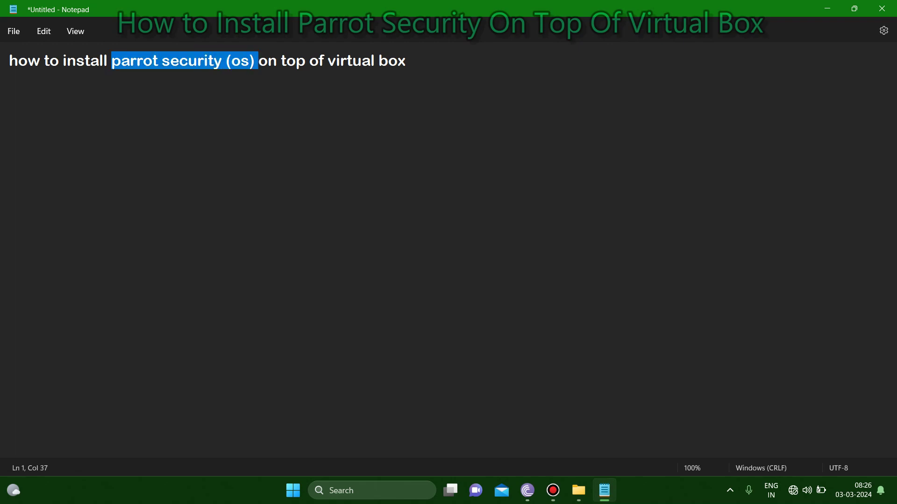
key("shift+Left")
left_click(240, 61)
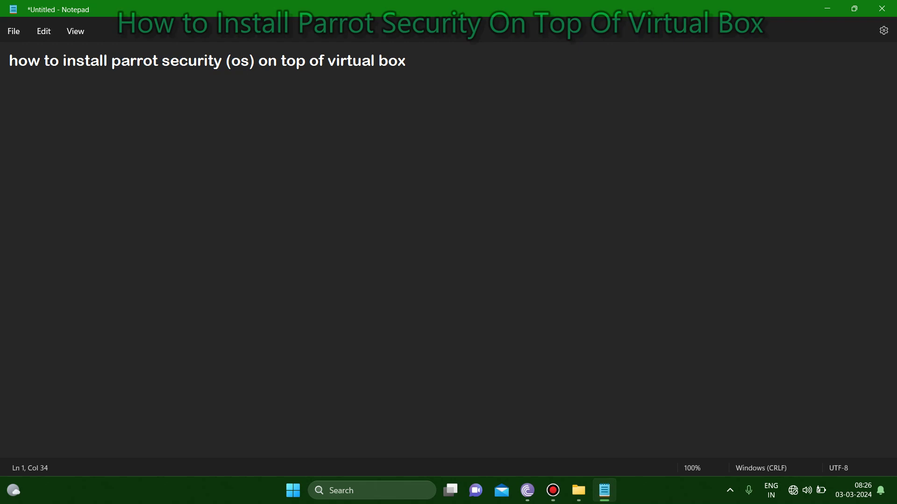
left_click_drag(112, 61, 352, 60)
left_click(409, 60)
Minimize the note and switch to the Firefox browser from the desktop.
left_click(827, 8)
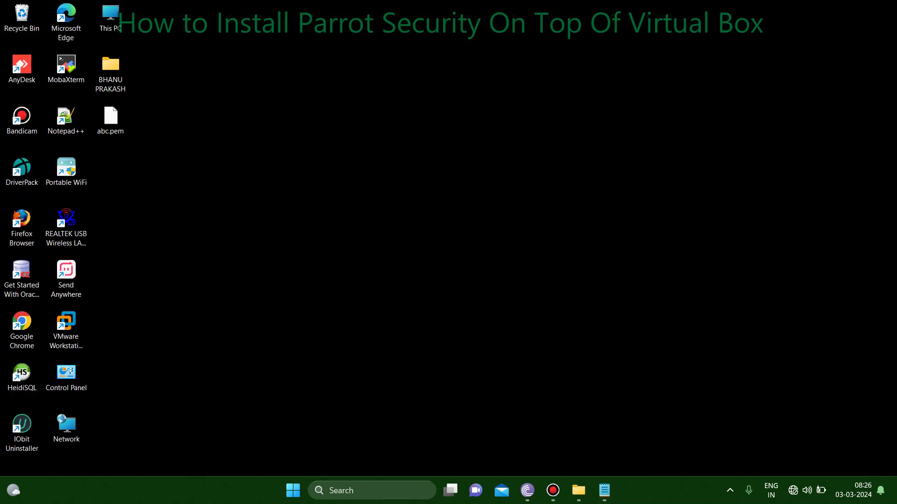
double_click(22, 327)
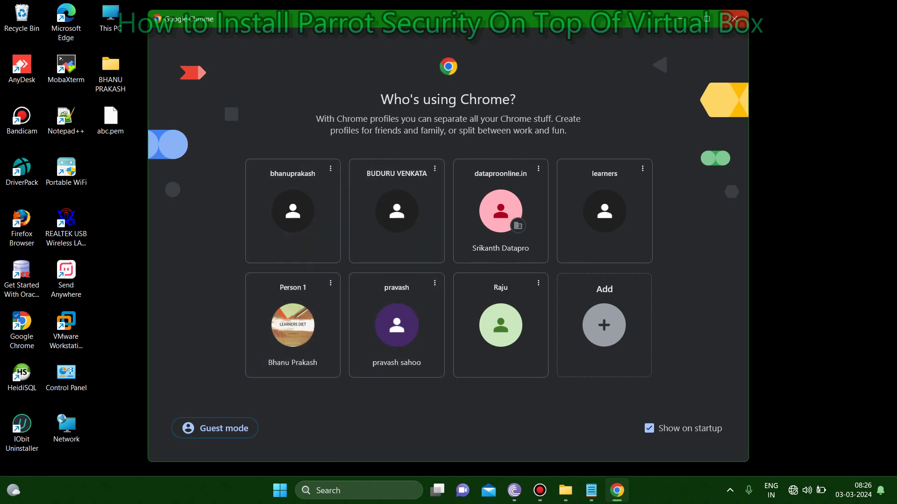
key("alt+F4")
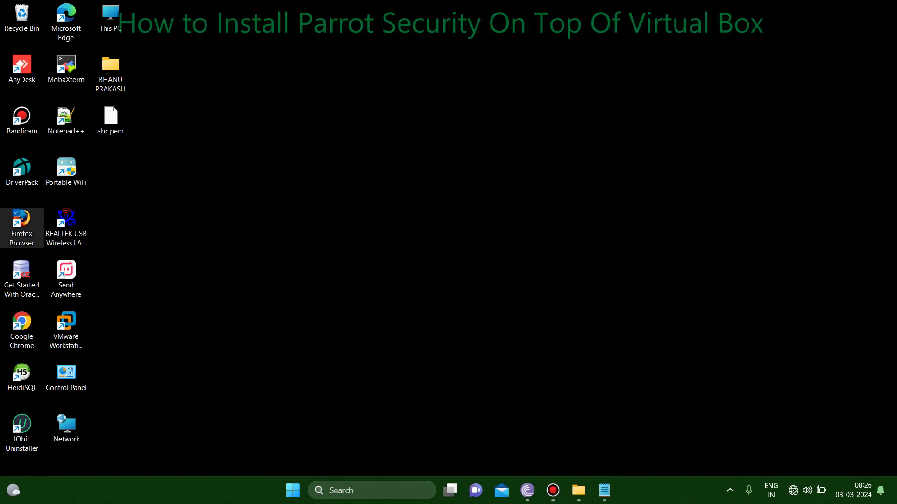
double_click(22, 221)
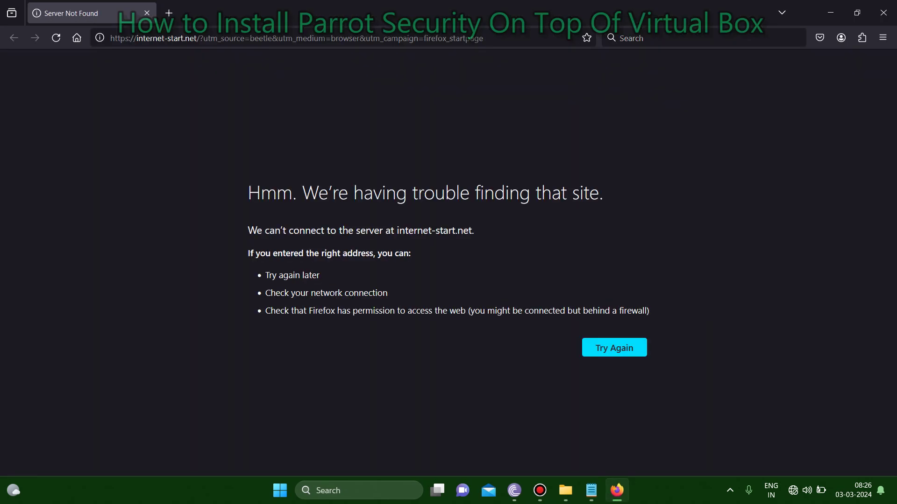
Turn on Wi-Fi and check the network connection in the list of available networks.
left_click(806, 490)
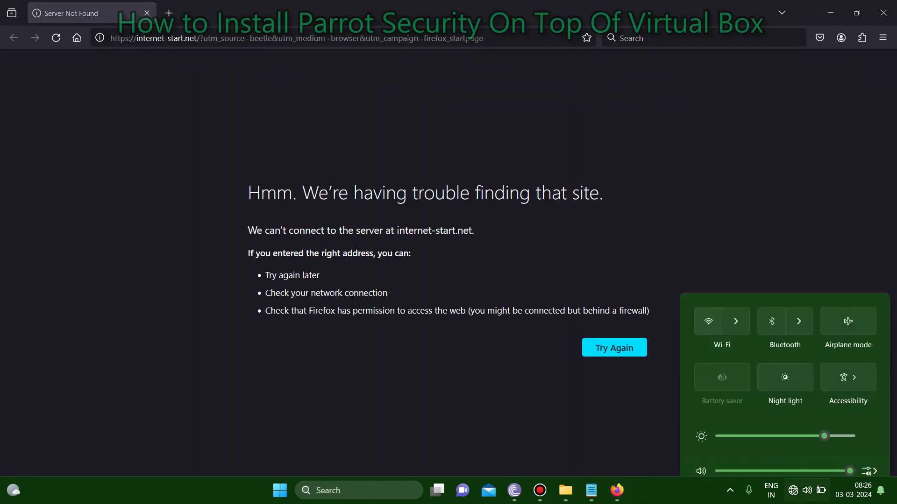
left_click(708, 268)
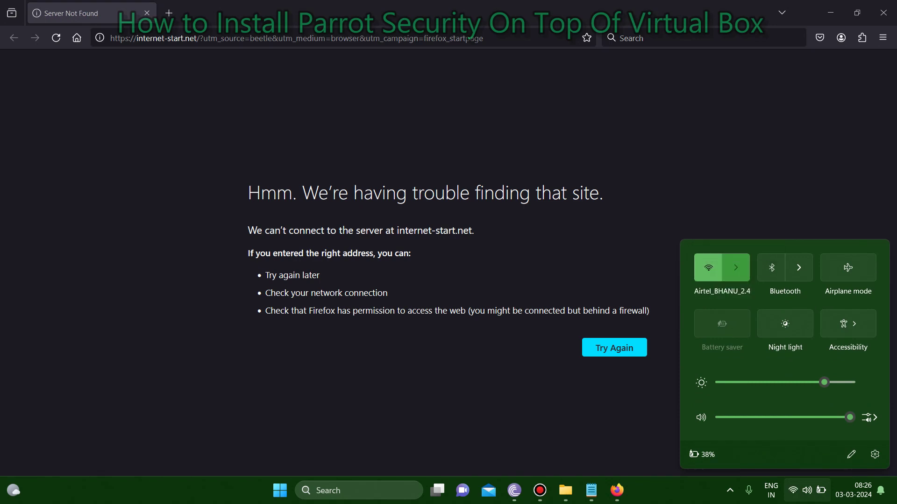
left_click(735, 268)
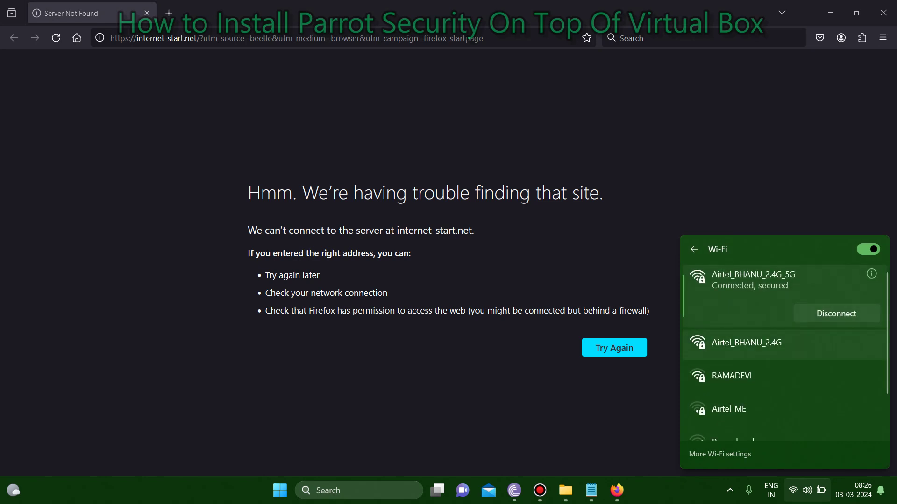
left_click(746, 313)
key("Escape")
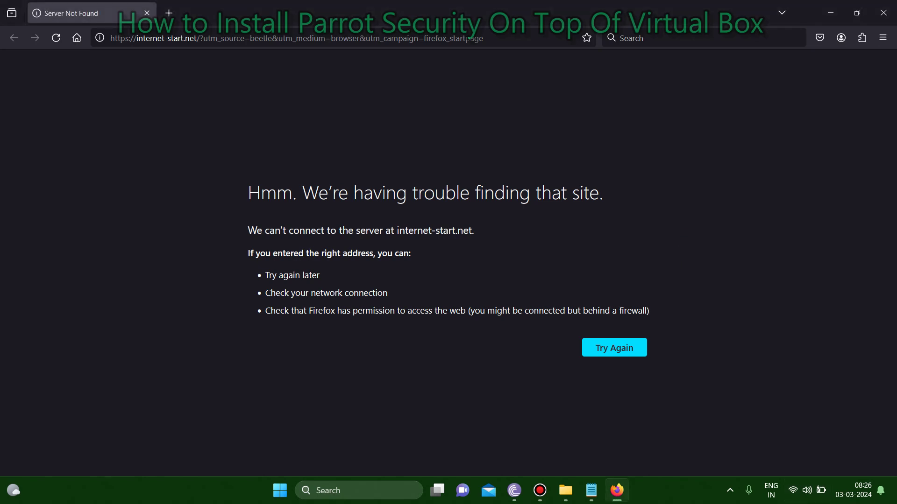
left_click(469, 39)
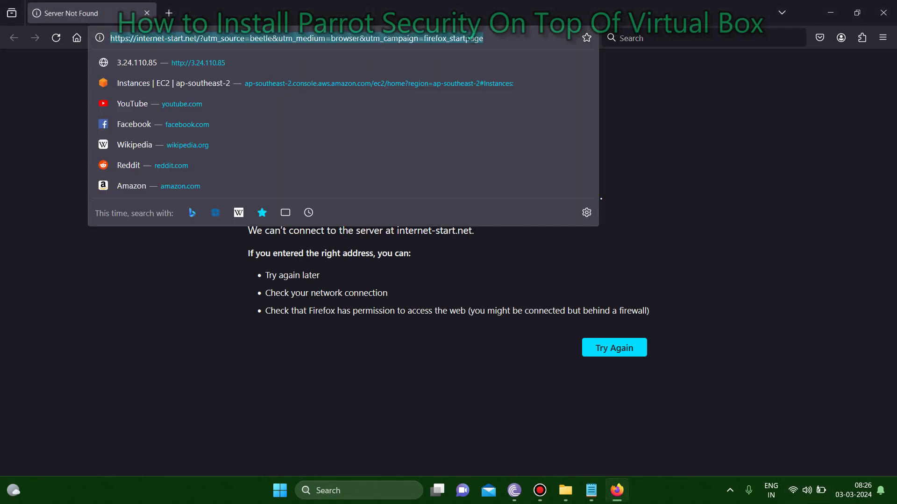
type("g")
key("Return")
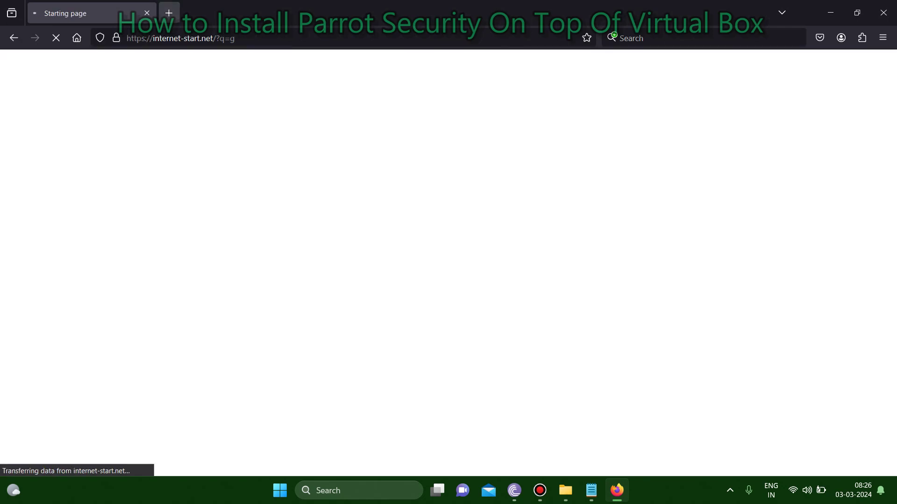
key("ctrl+t")
left_click(147, 13)
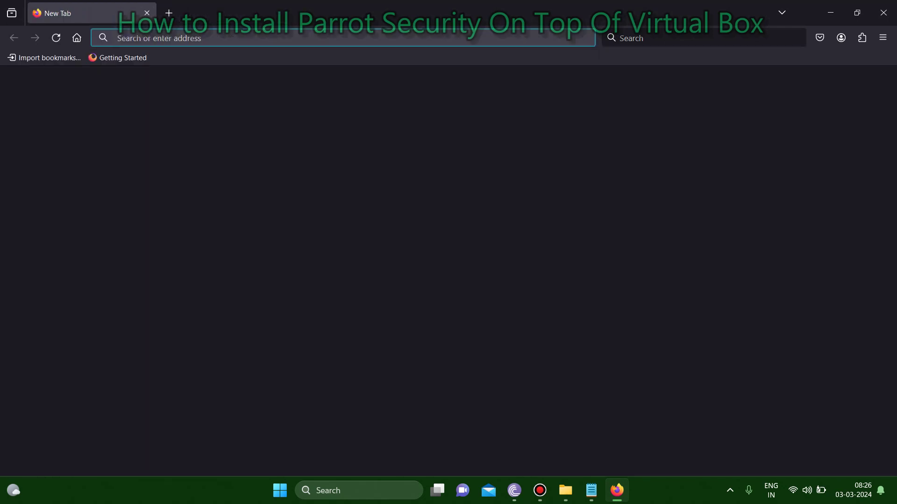
type("google")
key("Return")
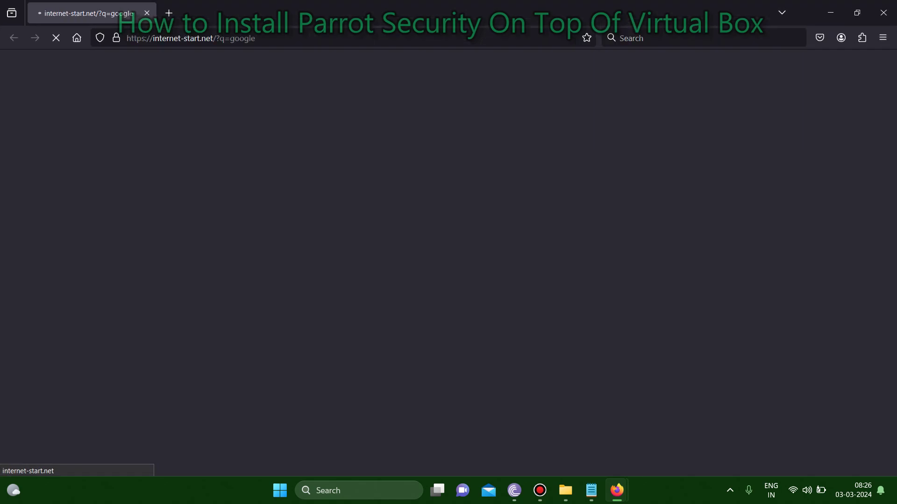
left_click(884, 13)
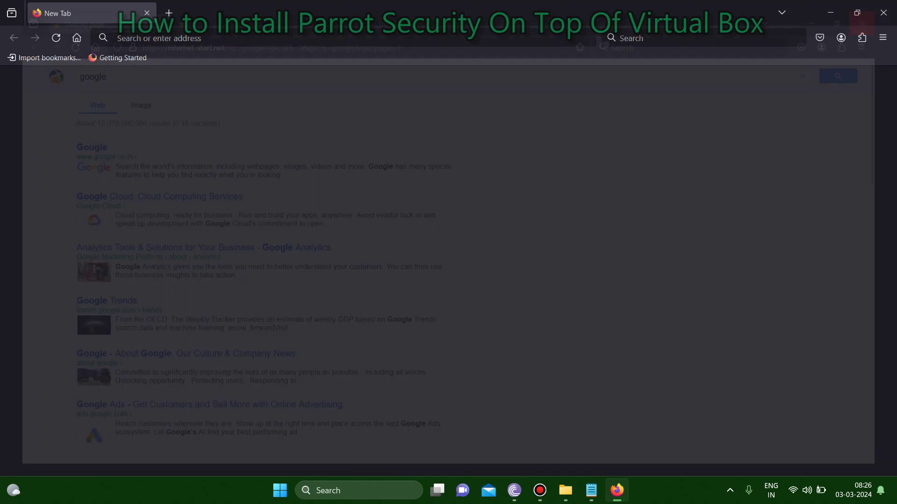
Load google.com in the empty browser tab.
key("ctrl+l")
type("g")
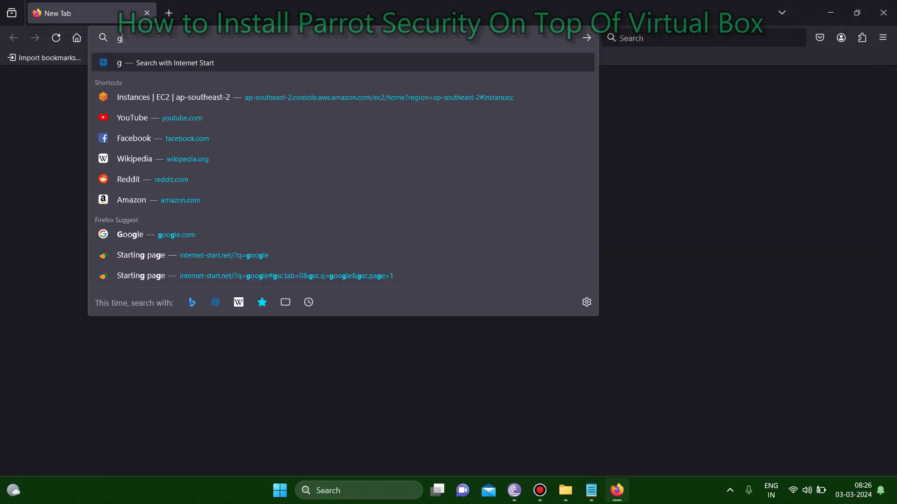
type("oogle.com")
key("Return")
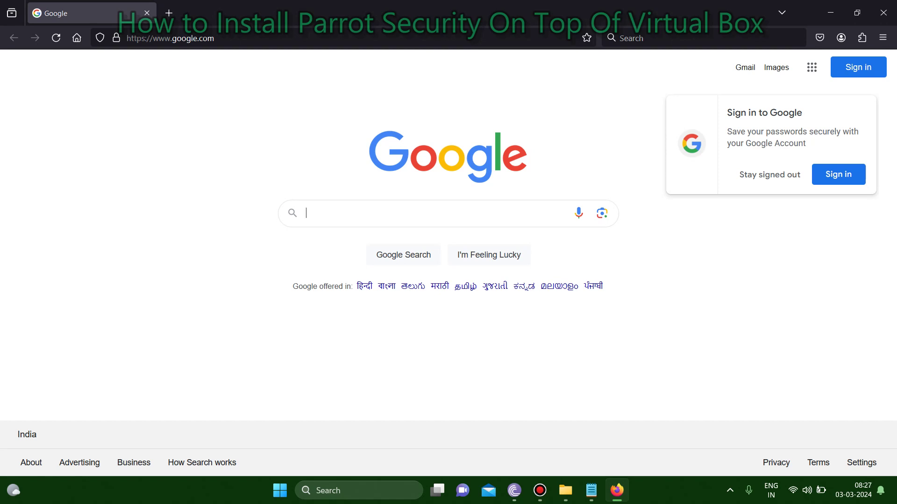
Search Google for "virtual box" and open the Oracle VM VirtualBox website.
type("virt")
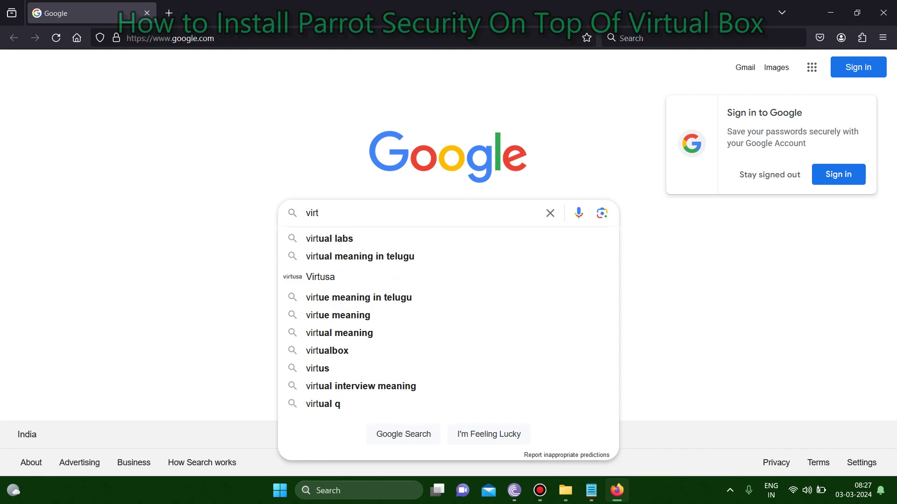
type("ual box")
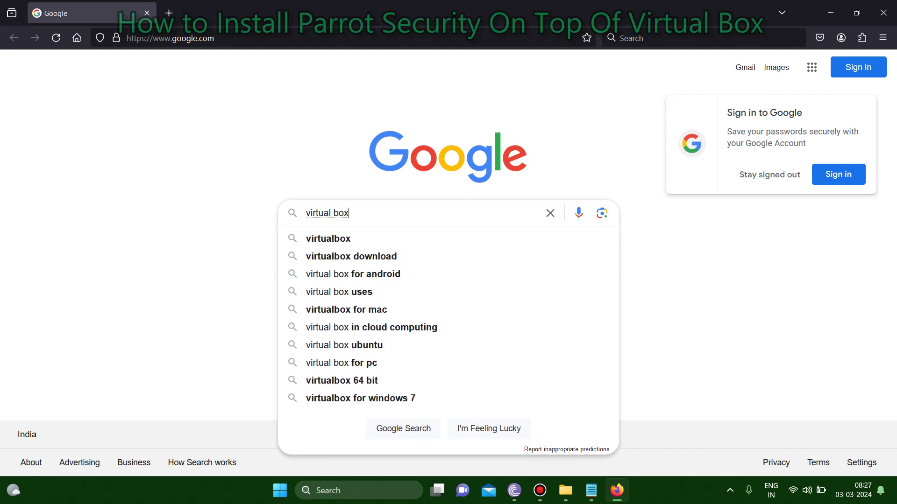
key("Return")
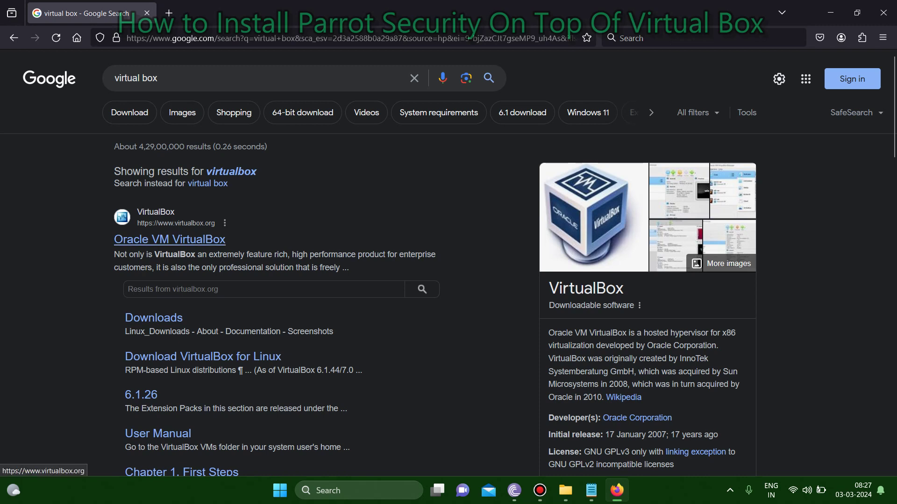
left_click(170, 239)
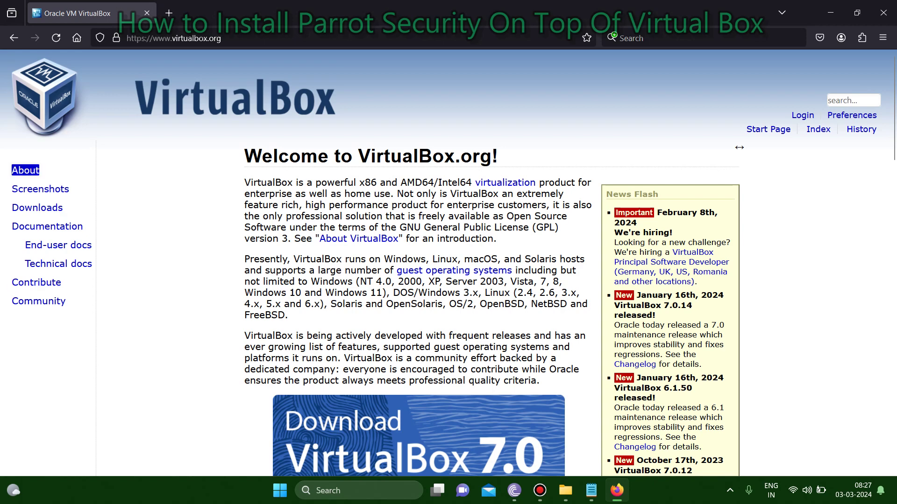
Open the Downloads page of the VirtualBox website.
key("Tab")
key("Tab")
key("Tab")
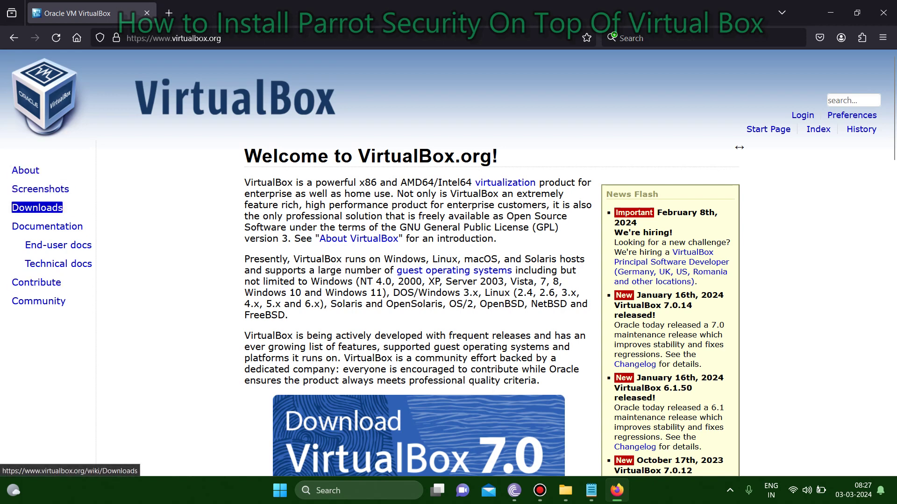
key("Return")
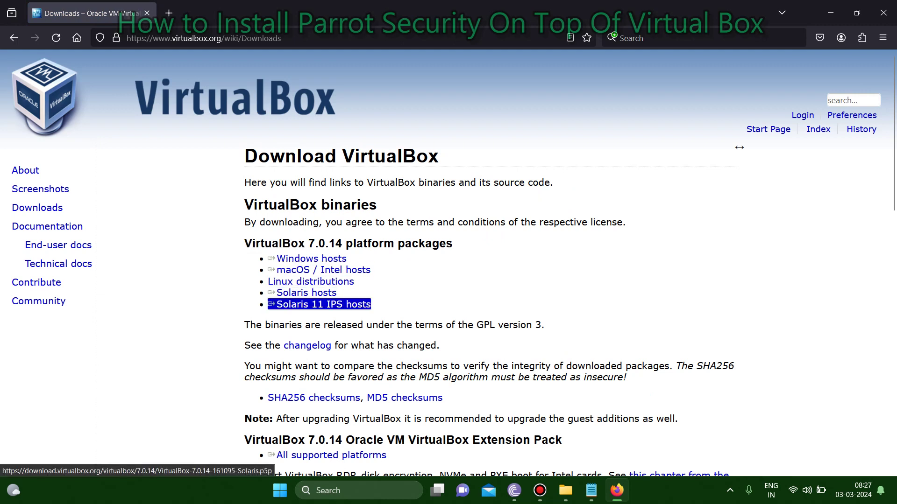
Download the VirtualBox 7.0.14 platform package for Windows hosts and dismiss its download entry.
key("Tab")
key("Tab")
key("Tab")
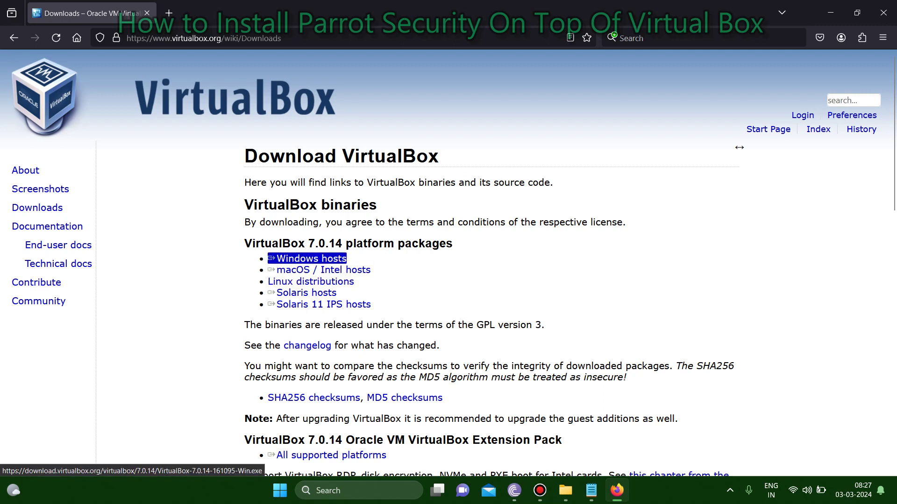
key("Return")
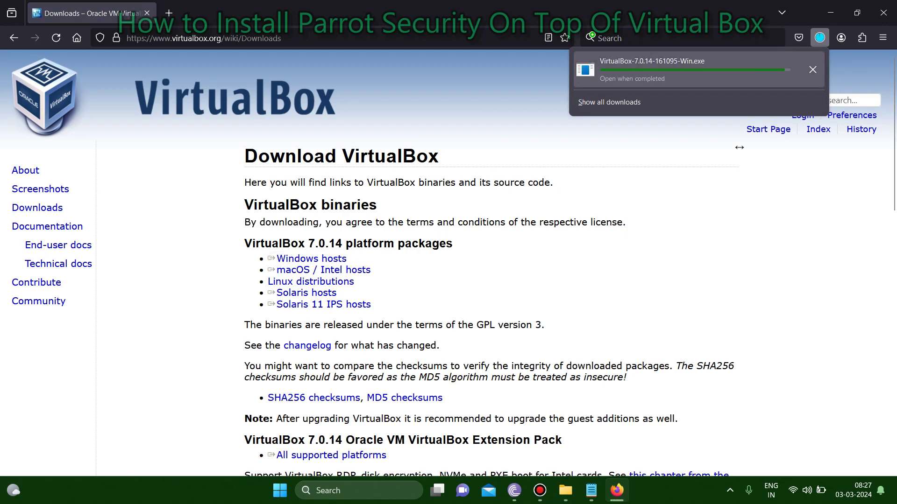
left_click(813, 67)
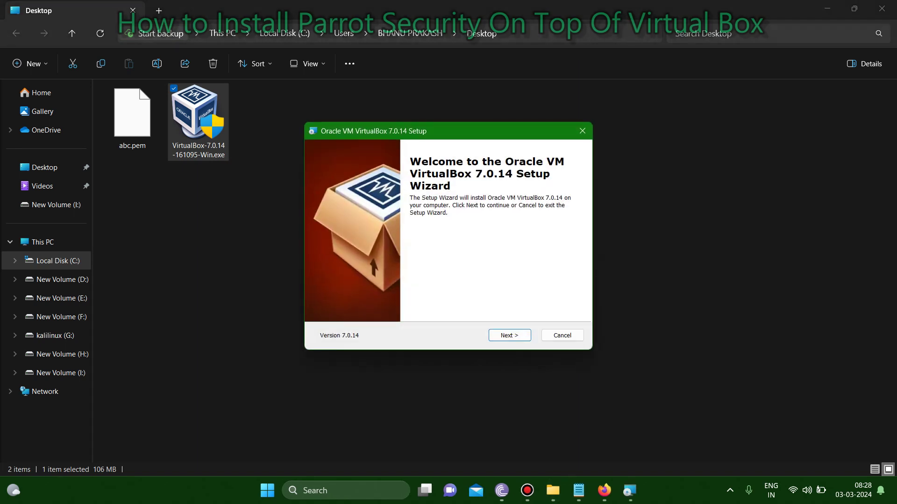
Install Oracle VM VirtualBox 7.0.14 with the default setup options, accepting the network interfaces and missing Python dependencies notices.
key("Return")
key("Return")
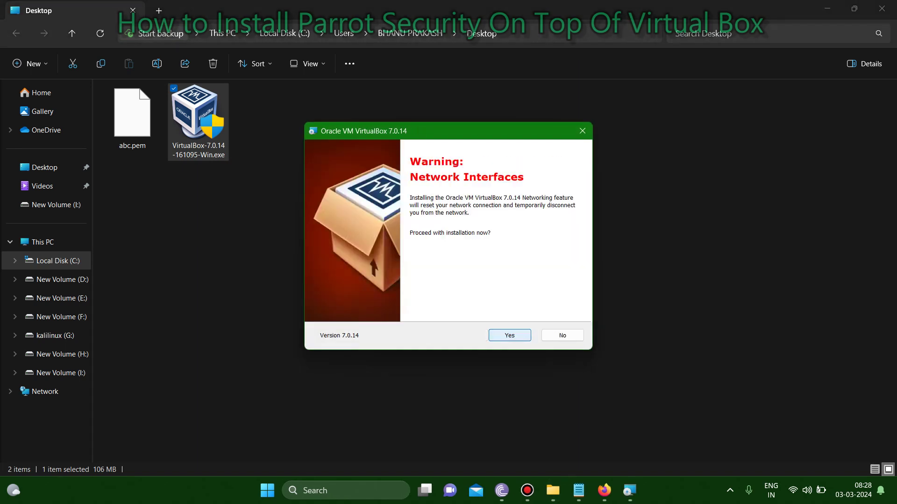
key("Return")
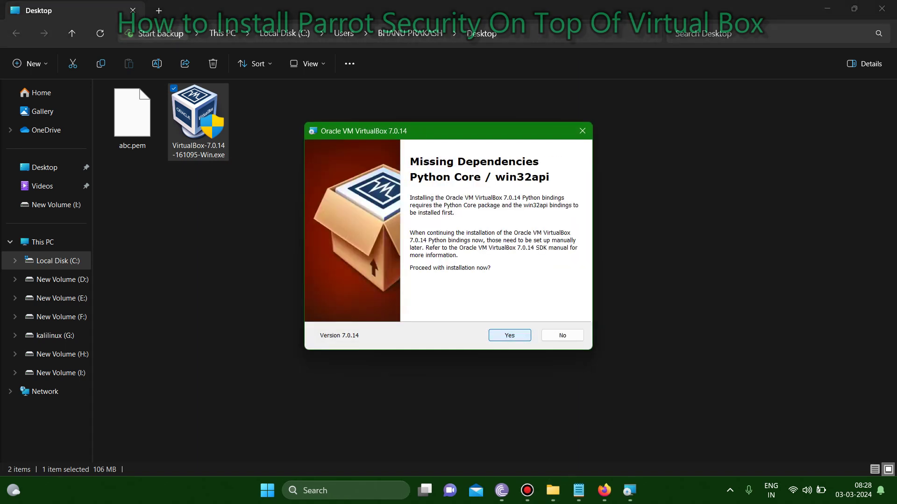
key("Return")
key("Return")
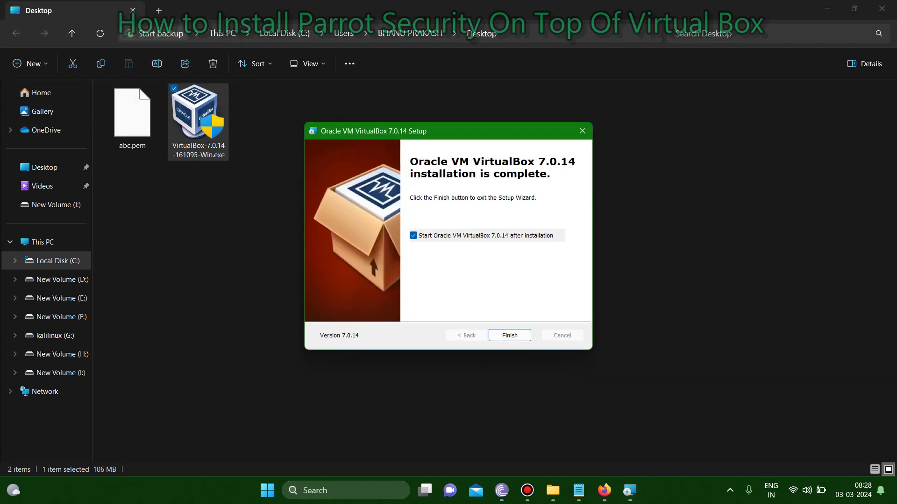
Finish the setup wizard with VirtualBox launched, maximize the VirtualBox Manager window, and minimize it.
key("Return")
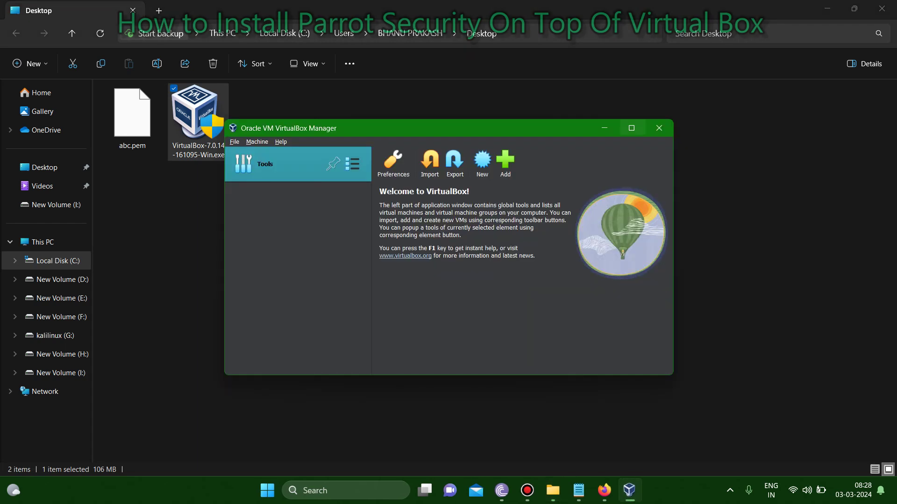
left_click(631, 128)
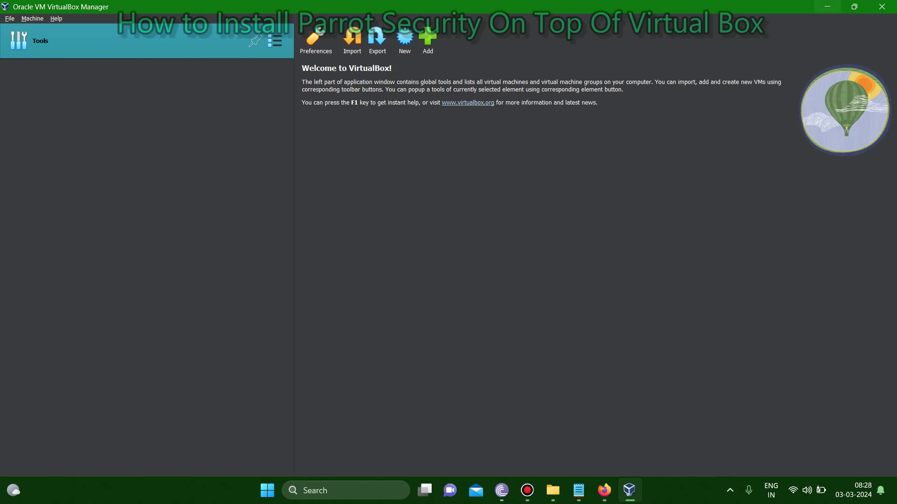
left_click(827, 7)
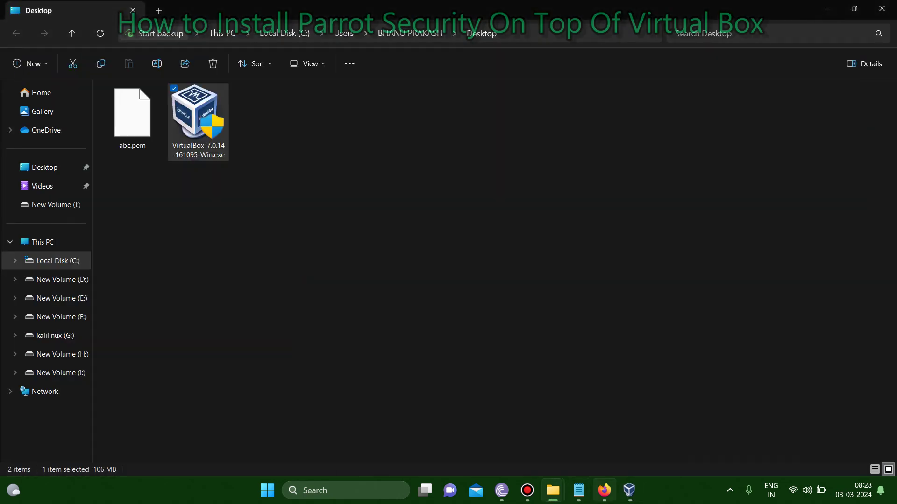
Switch to Firefox, search Google for "parrot os", and open the Parrot Security website to look over its home page.
left_click(604, 491)
left_click(14, 37)
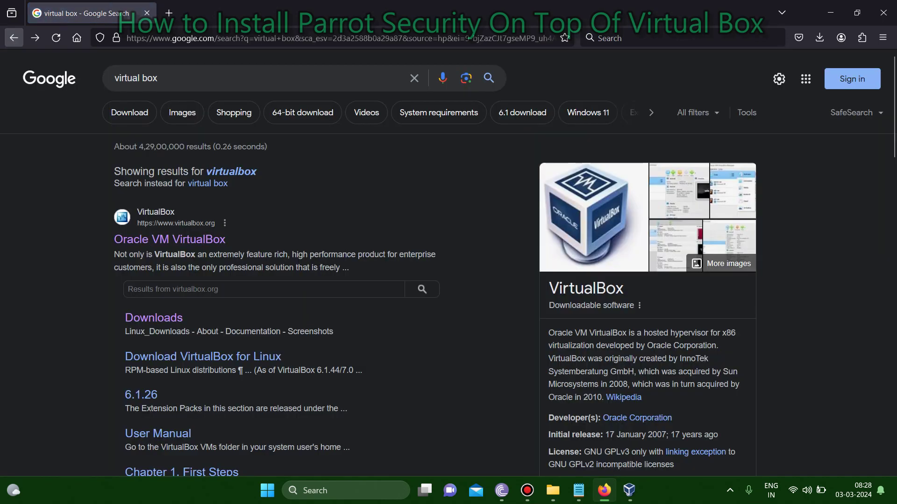
left_click(49, 78)
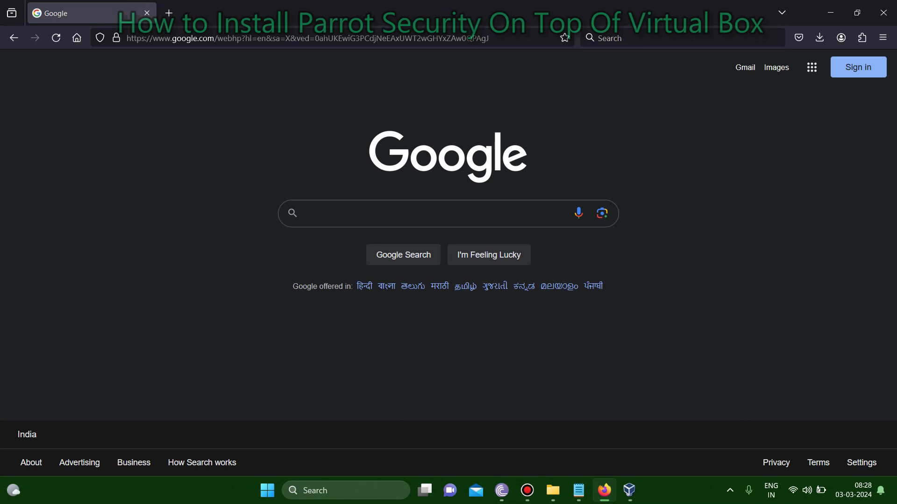
type("parrot")
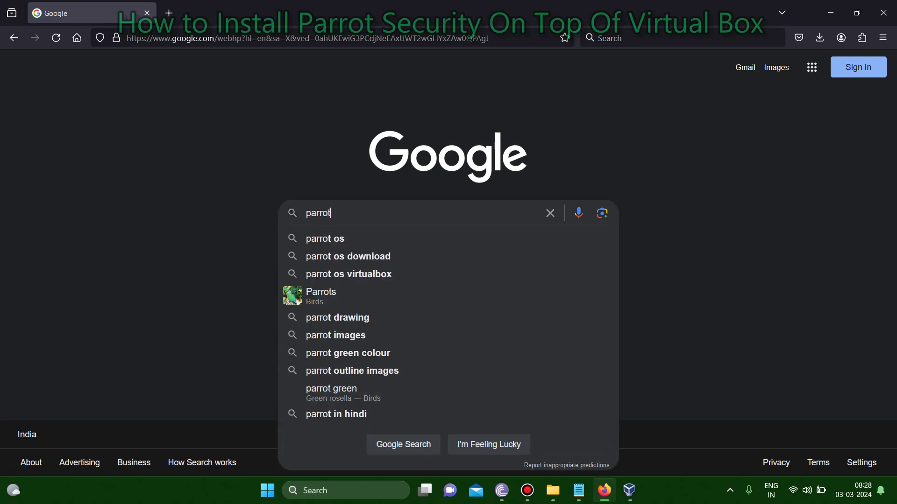
type(" os")
key("Return")
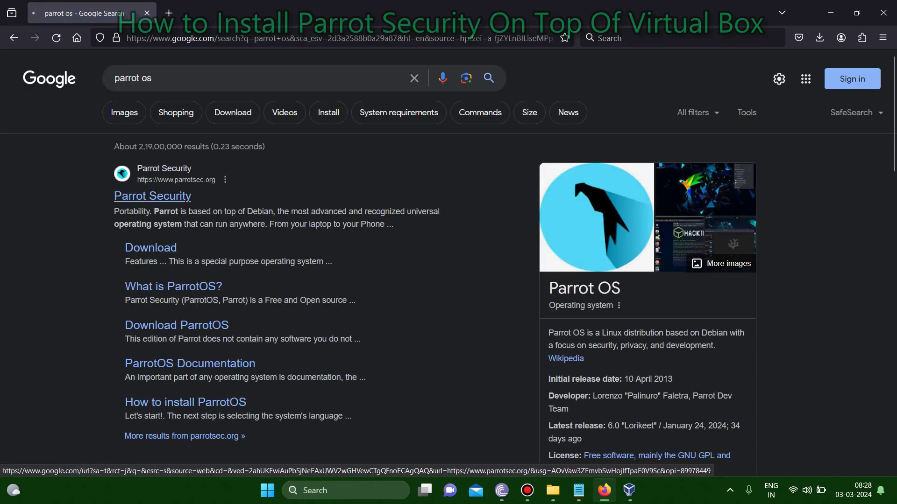
left_click(152, 196)
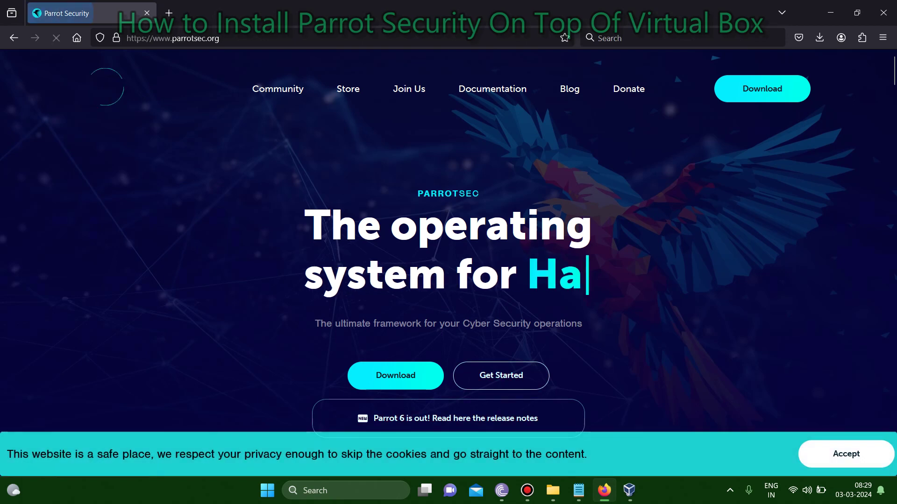
scroll(449, 261, "down", 5)
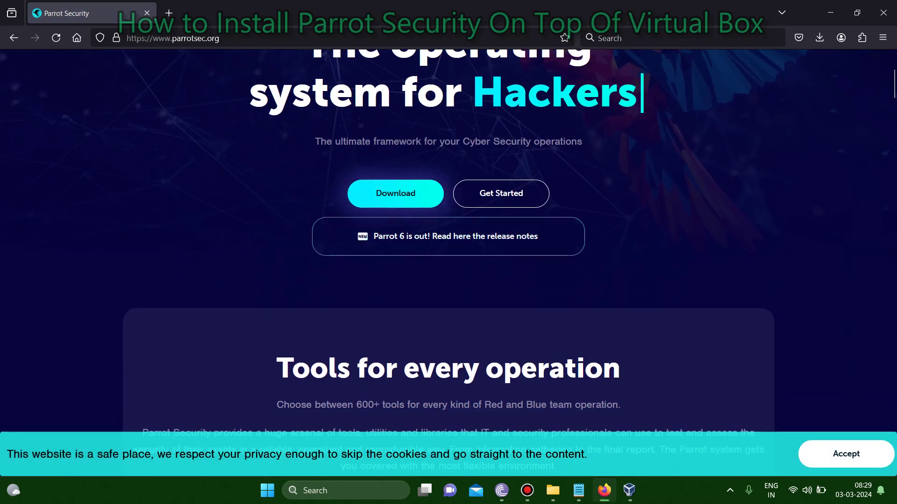
scroll(448, 262, "up", 4)
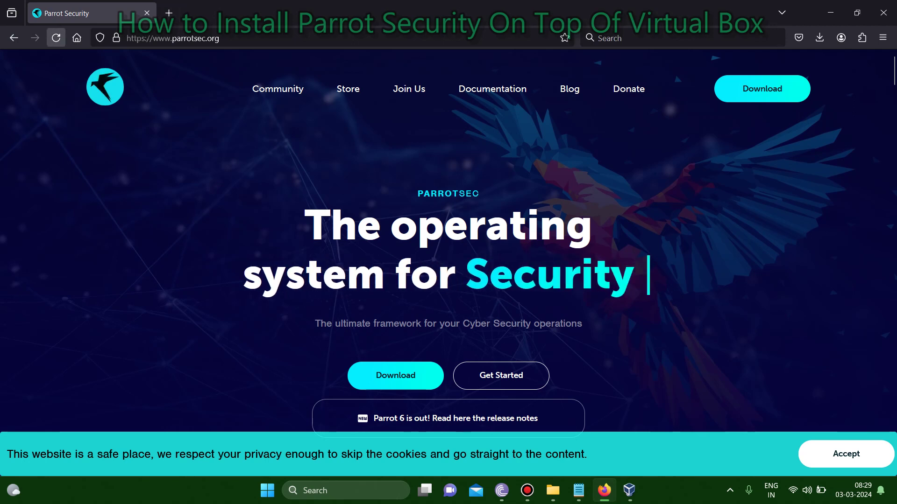
Search Google for "osboxes", open the OSBoxes website, and dismiss its donation popup.
left_click(14, 37)
left_click_drag(152, 78, 114, 78)
type("osboxes")
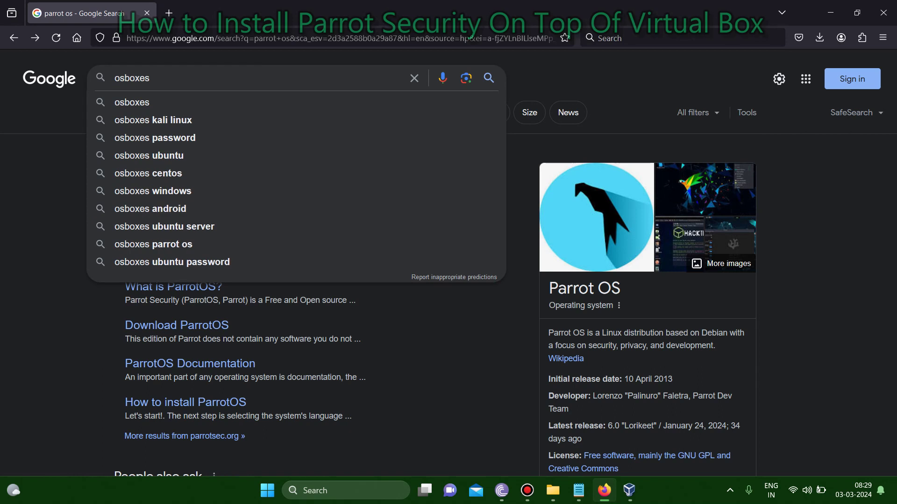
key("Return")
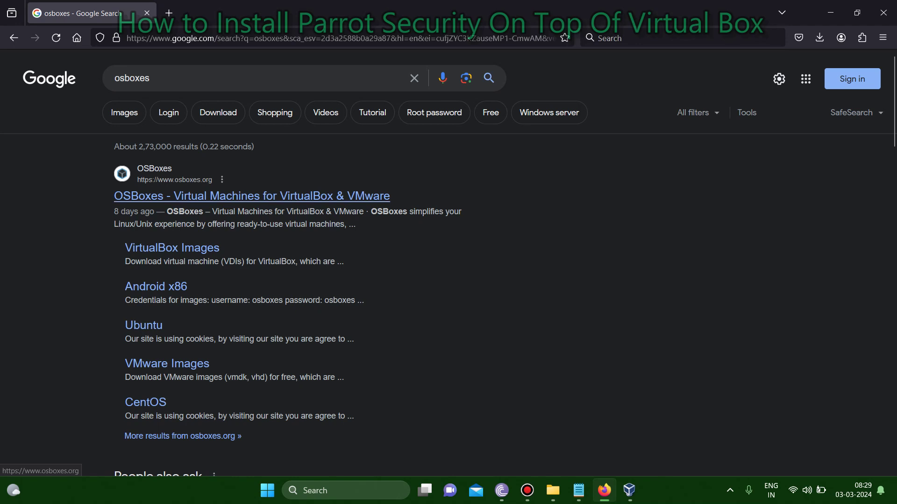
left_click(252, 196)
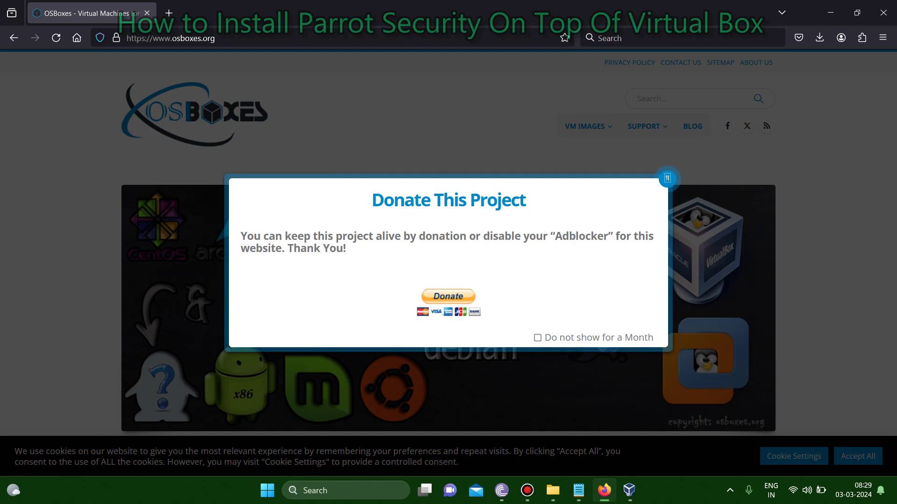
left_click(667, 179)
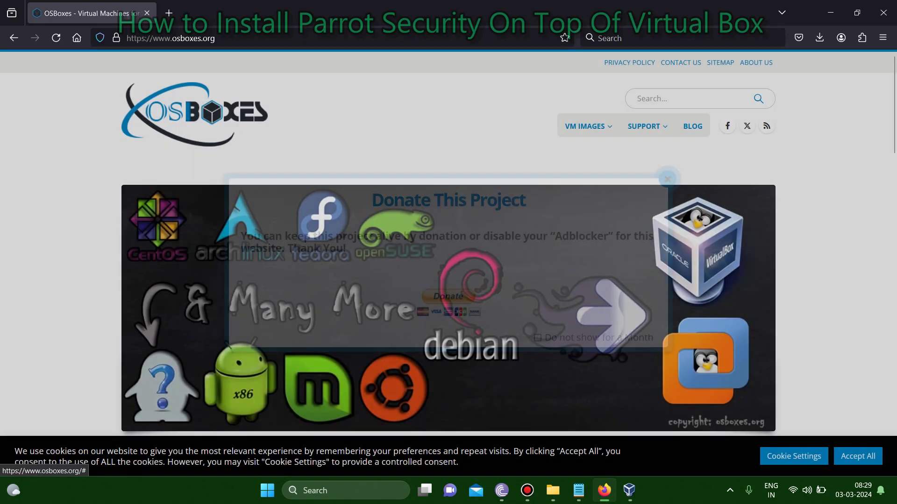
Open the OSBoxes VirtualBox images list and follow the Parrot Security OS entry to its VirtualBox (VDI) image page.
left_click(588, 126)
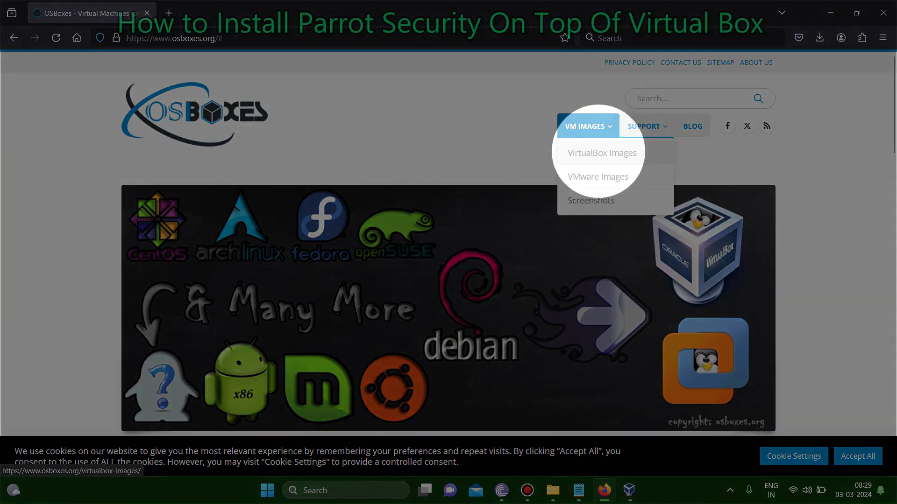
left_click(602, 153)
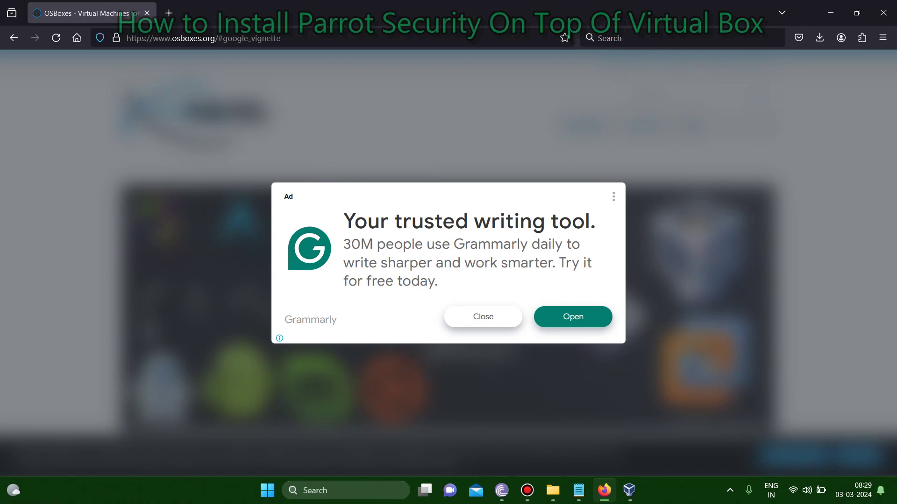
scroll(449, 280, "down", 20)
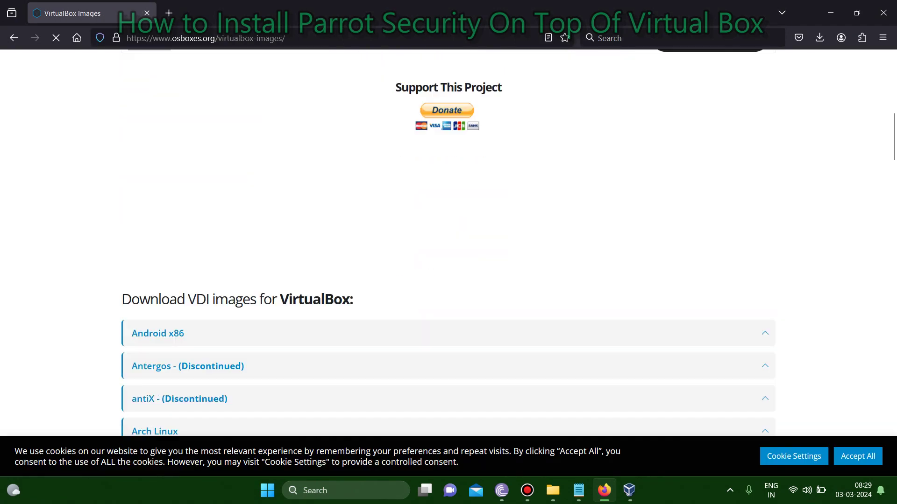
scroll(448, 280, "down", 7)
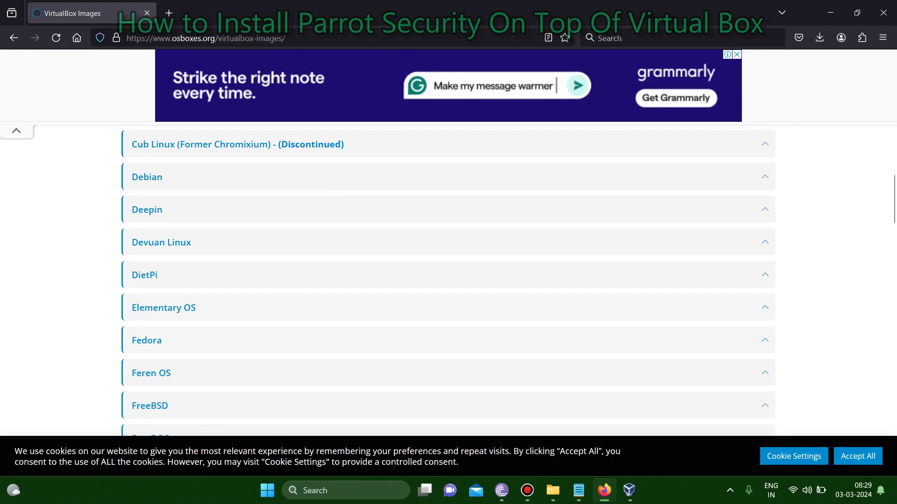
scroll(448, 280, "down", 3)
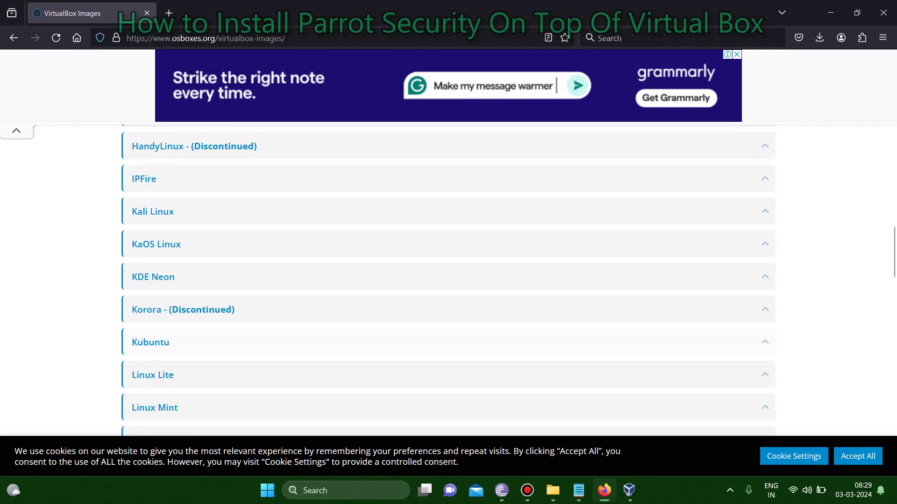
scroll(448, 280, "down", 7)
scroll(448, 280, "down", 4)
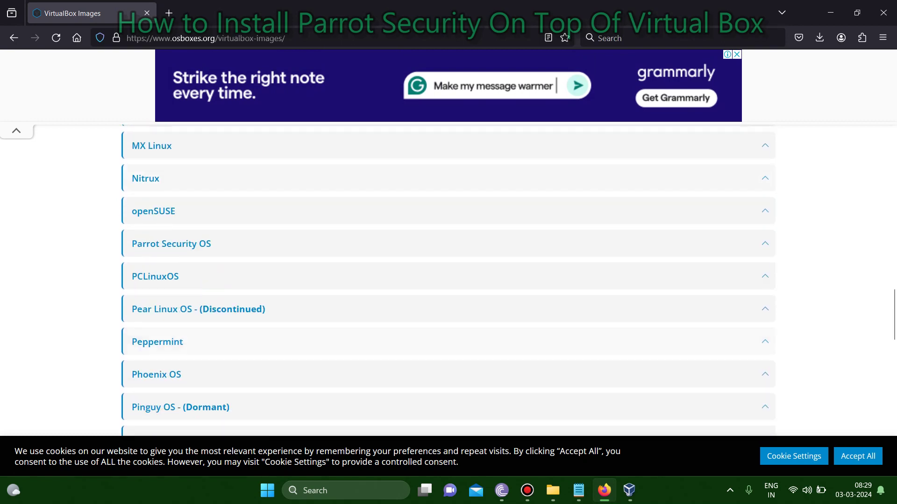
left_click(449, 244)
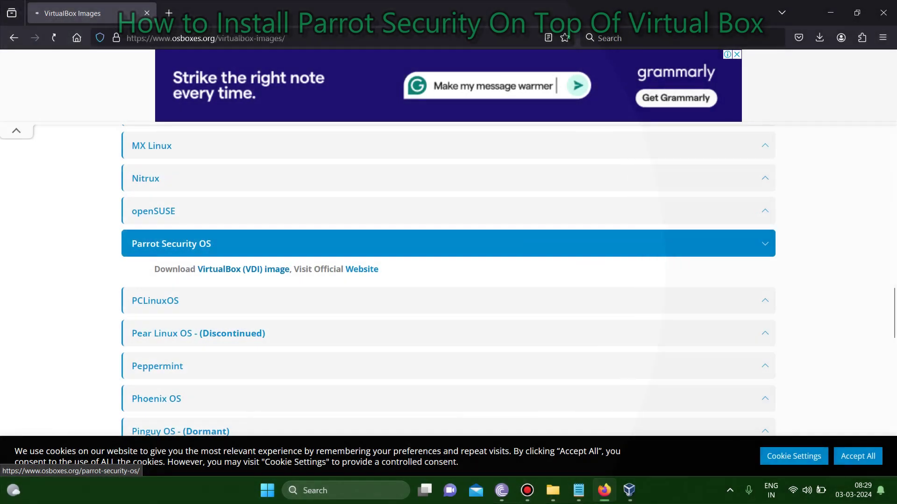
left_click(257, 269)
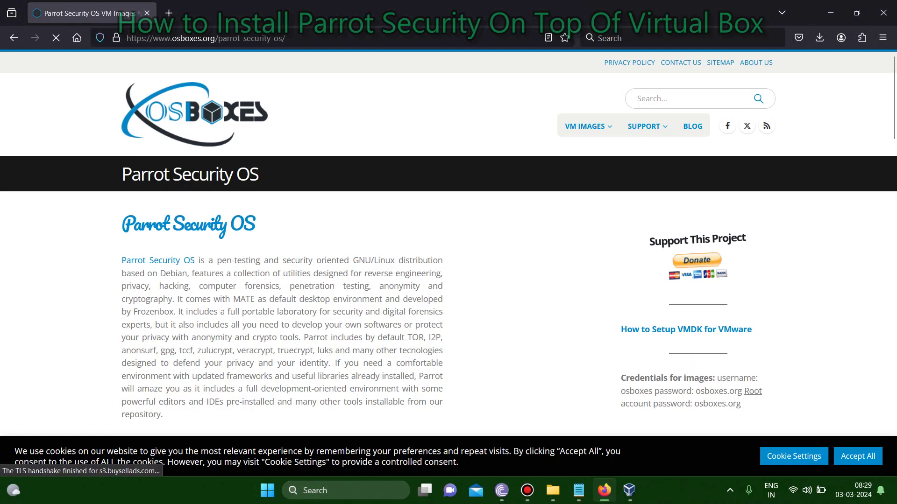
Download the 64bit VirtualBox (VDI) image of Parrot Security OS 5.0 (Security Edition) and show all downloads in a maximized window.
scroll(448, 243, "down", 8)
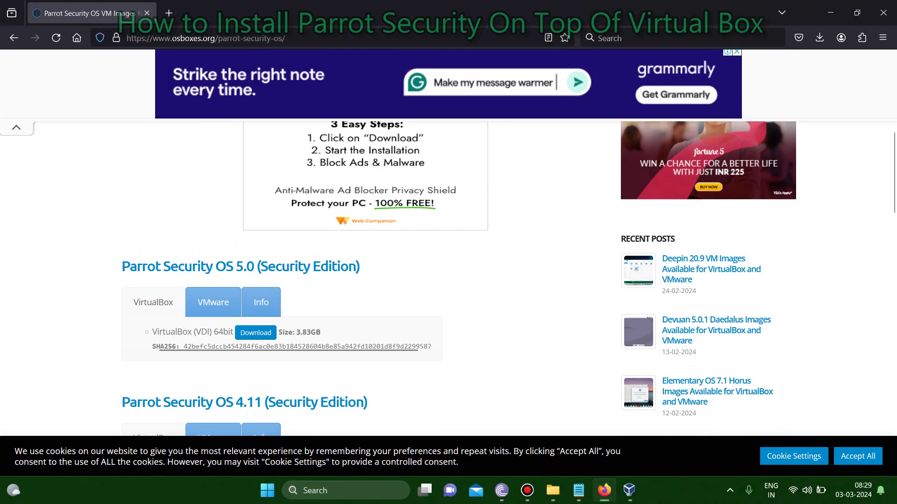
scroll(449, 280, "down", 3)
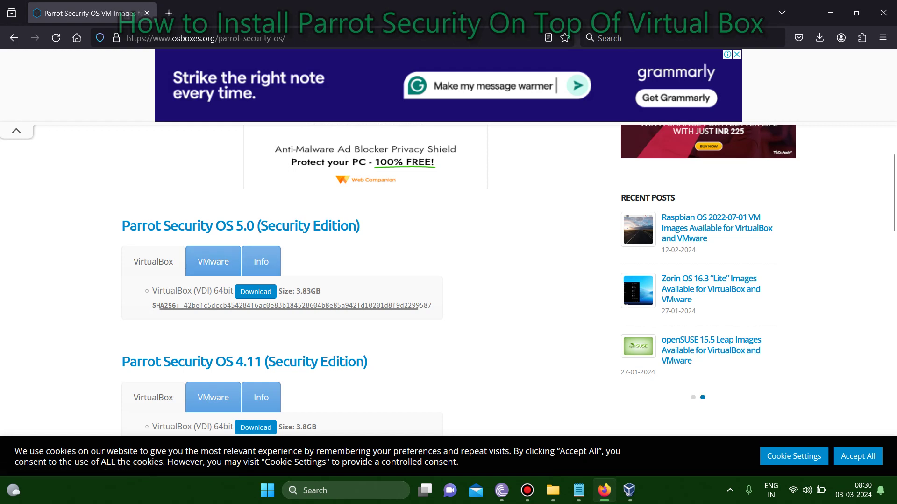
left_click(213, 262)
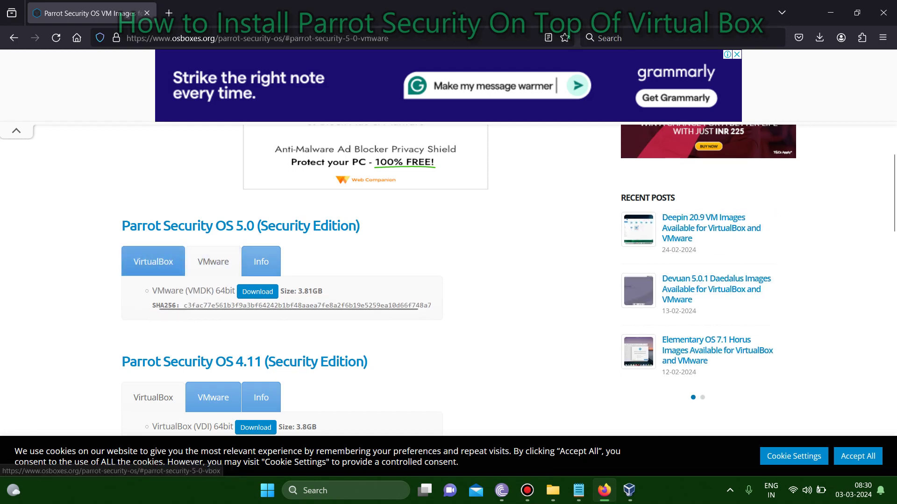
left_click(153, 262)
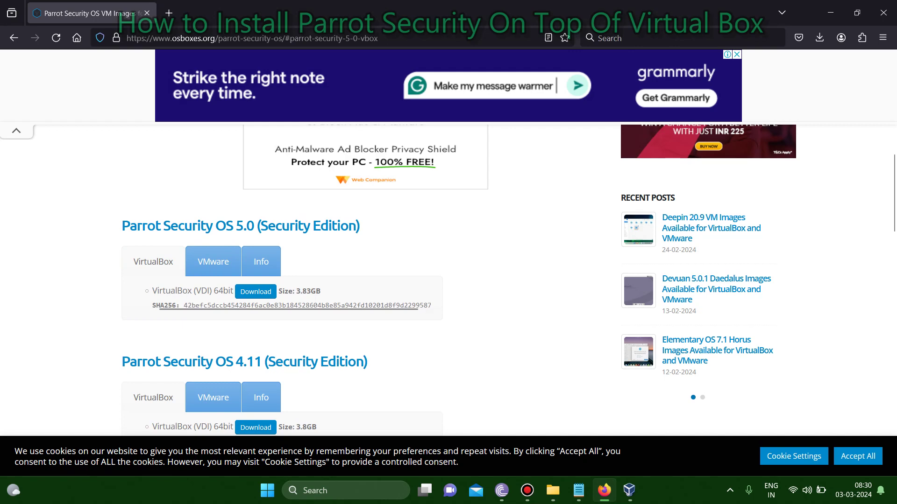
left_click(255, 291)
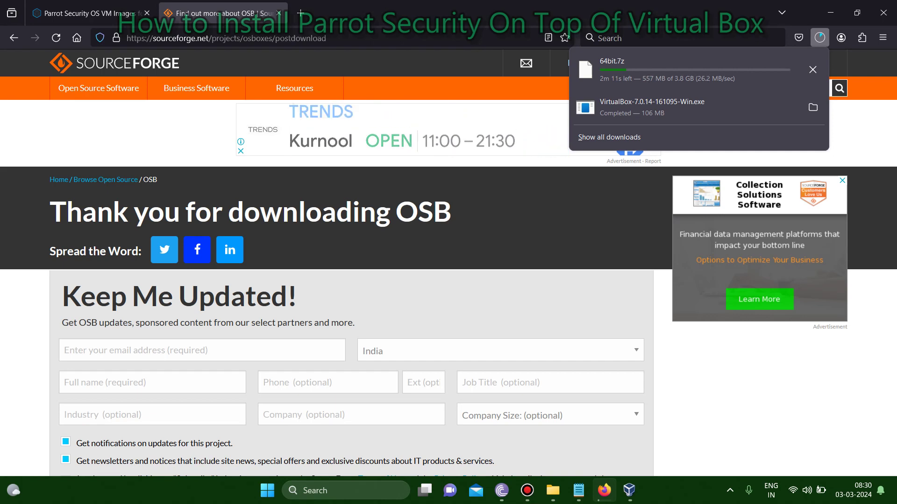
key("ctrl+shift+y")
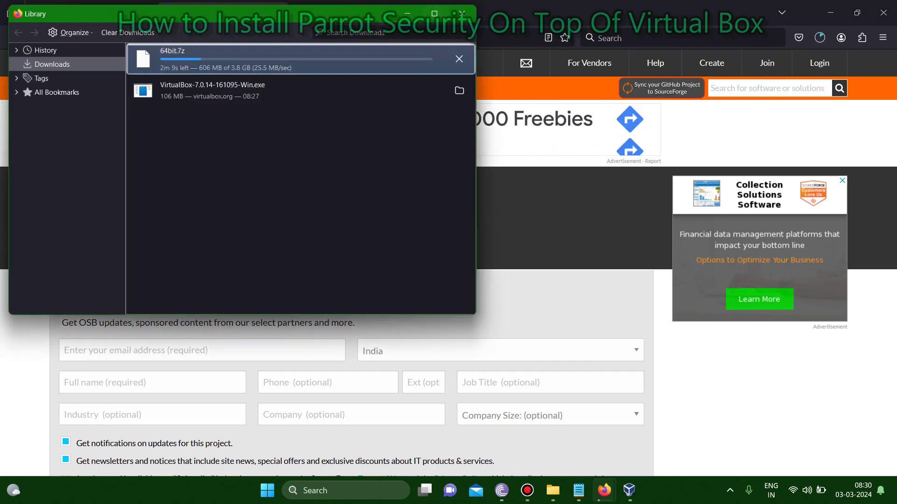
left_click(434, 14)
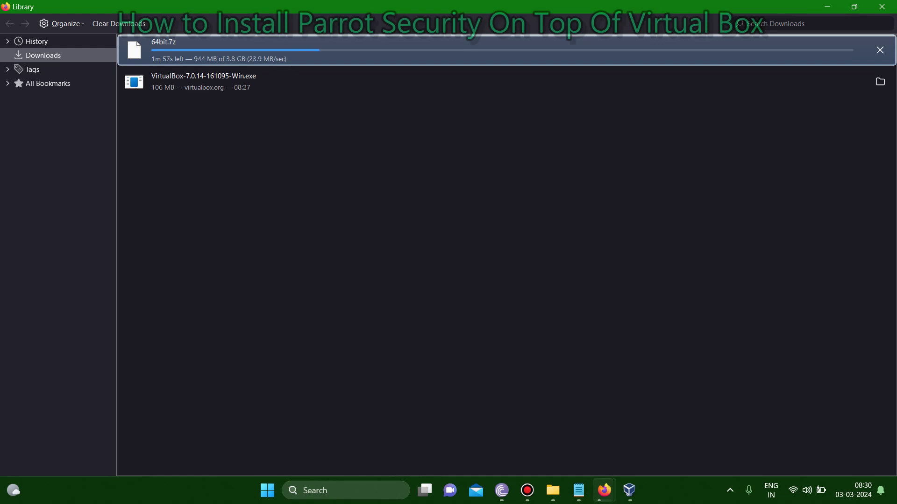
key("super+r")
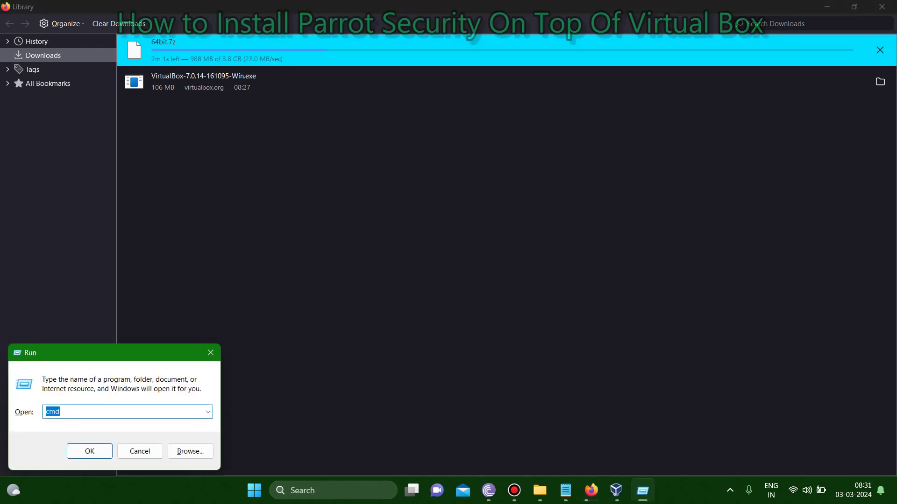
key("Return")
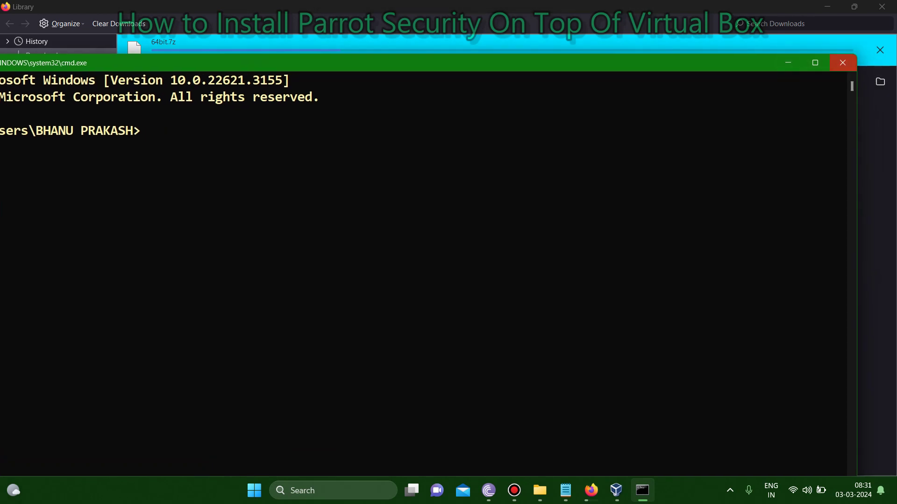
key("alt+F4")
Run msinfo32 to open System Information and highlight the System Type entry in the system summary.
key("super+r")
key("BackSpace")
type("msinf")
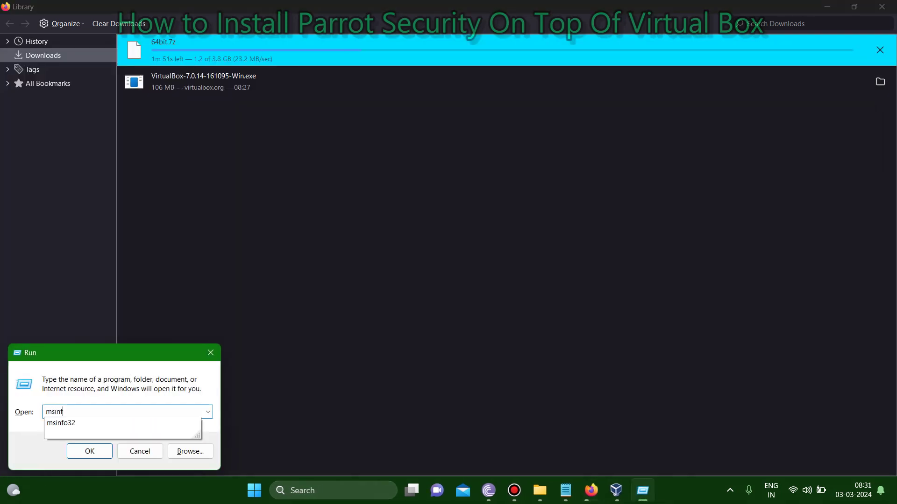
type("o32")
key("Return")
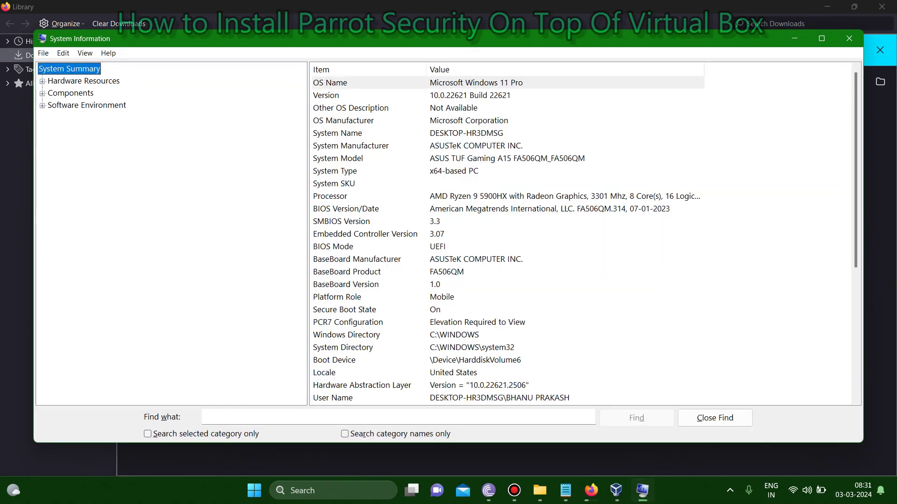
scroll(579, 233, "down", 2)
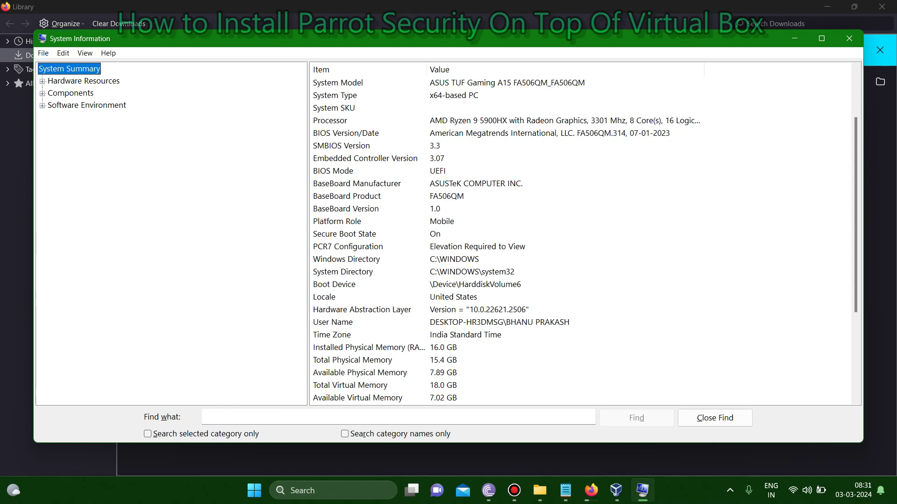
scroll(584, 241, "up", 1)
left_click(335, 133)
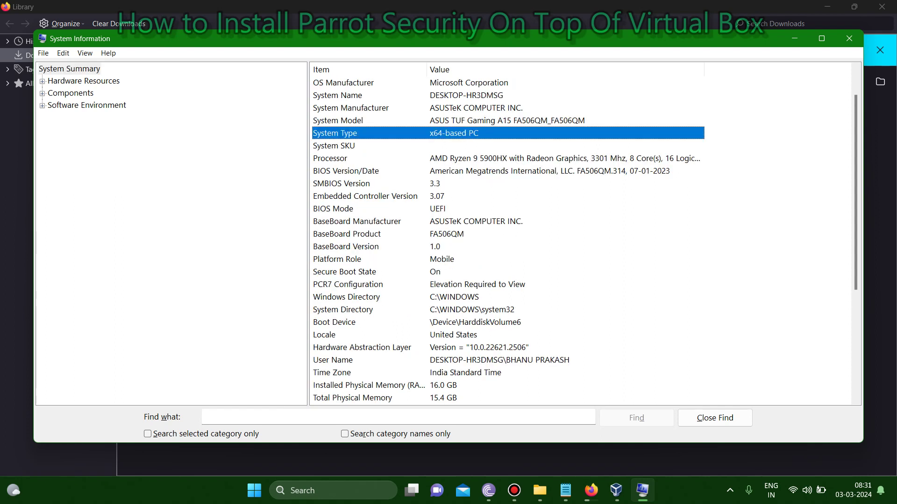
Close System Information and search Windows for "7" to look for an archive tool.
key("alt+F4")
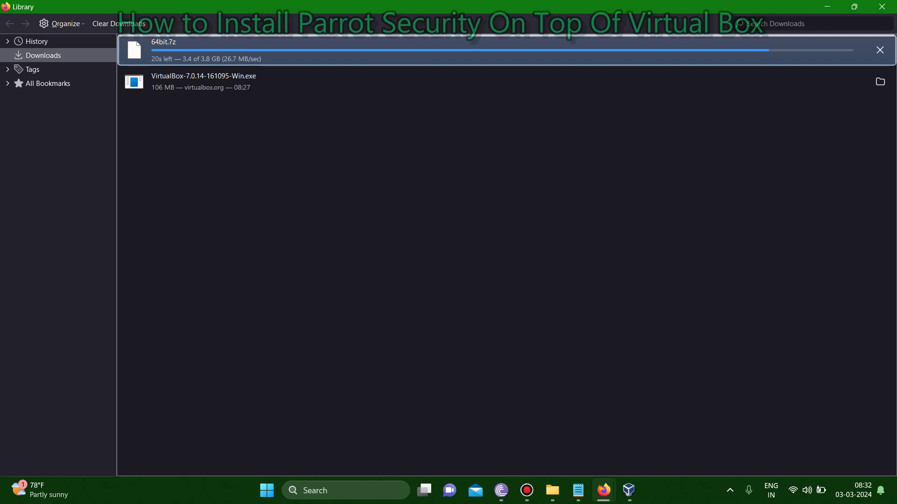
key("super")
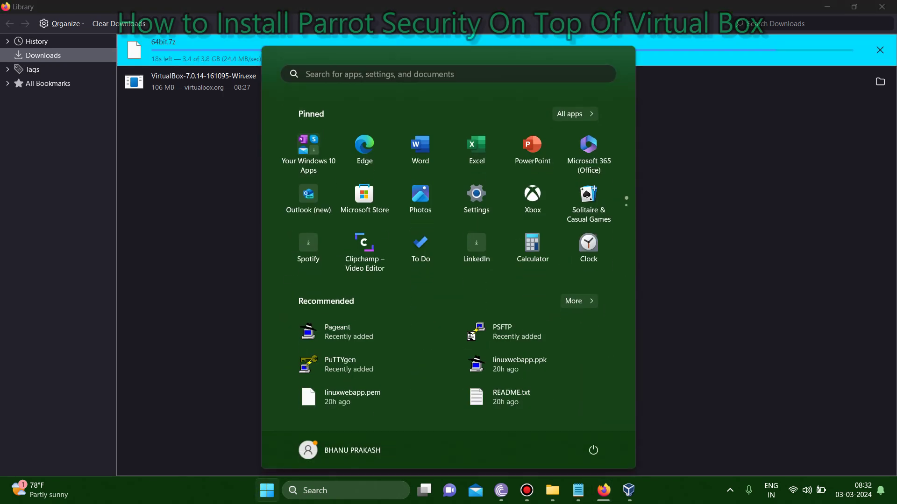
type("7")
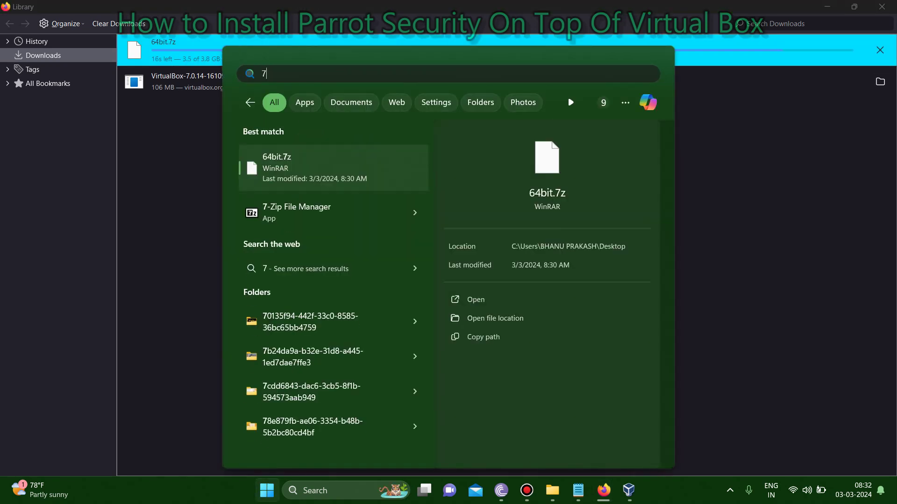
key("BackSpace")
key("Escape")
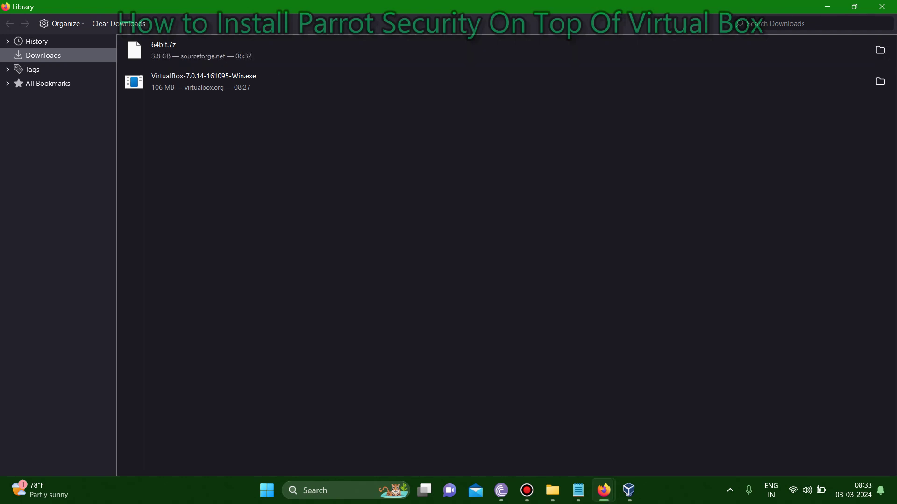
Show the finished 64bit.7z download in its folder and move it from the Desktop to New Volume (I:).
left_click(880, 49)
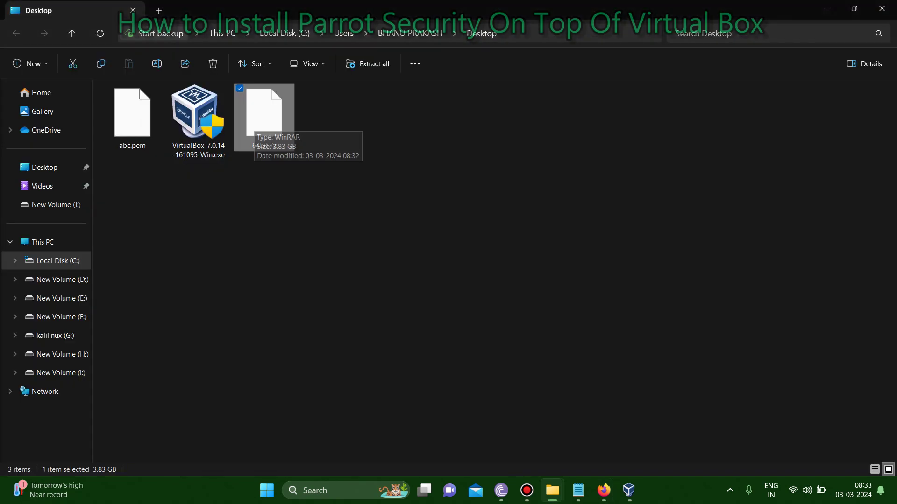
right_click(251, 120)
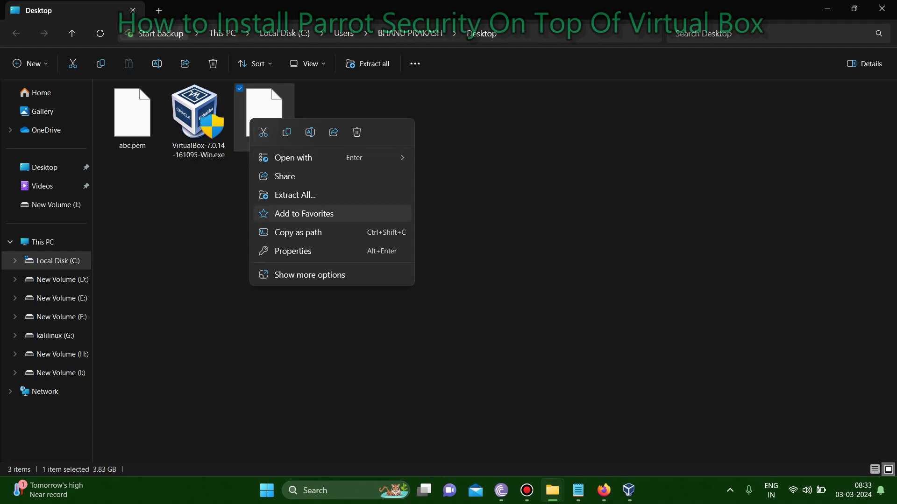
left_click(264, 132)
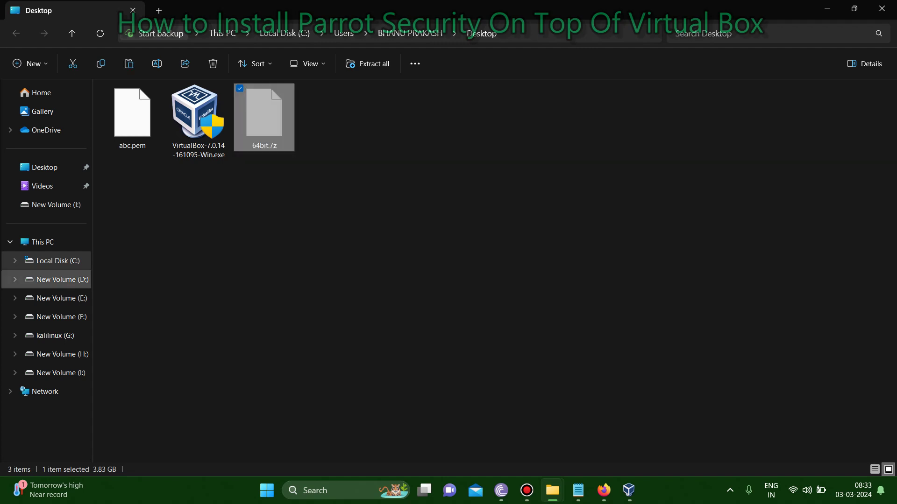
left_click(56, 354)
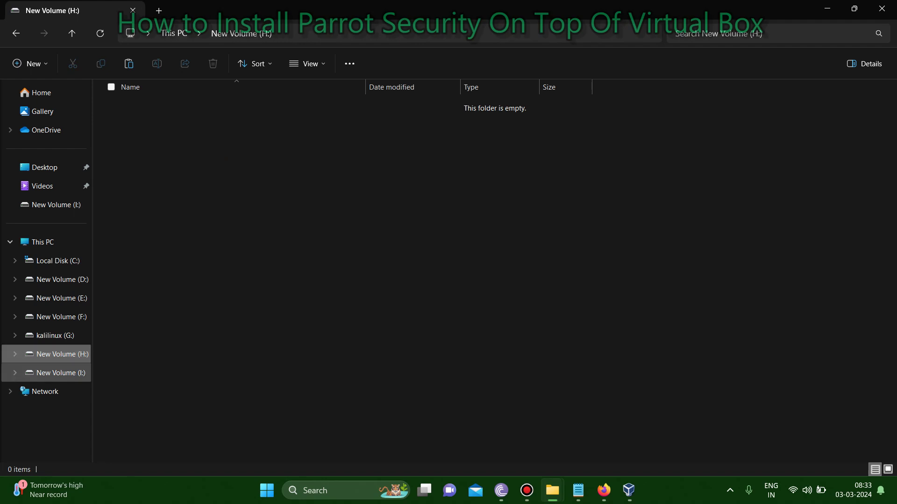
left_click(56, 372)
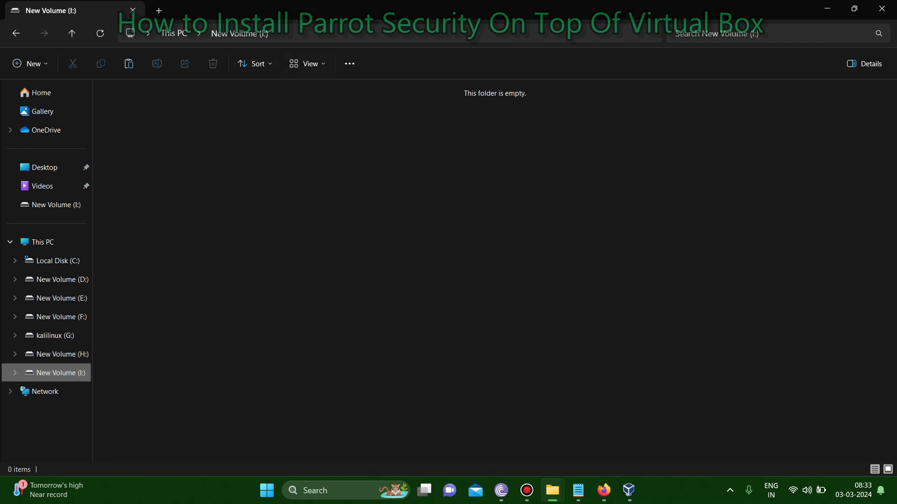
left_click(42, 242)
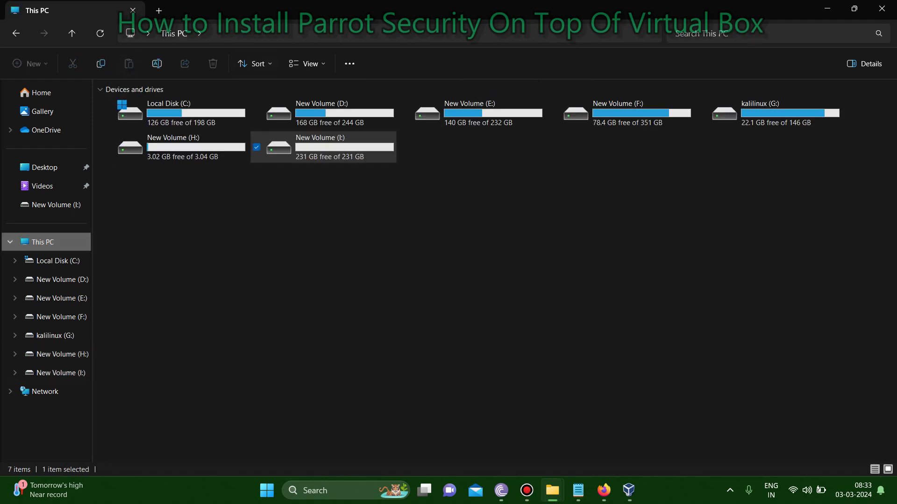
double_click(322, 147)
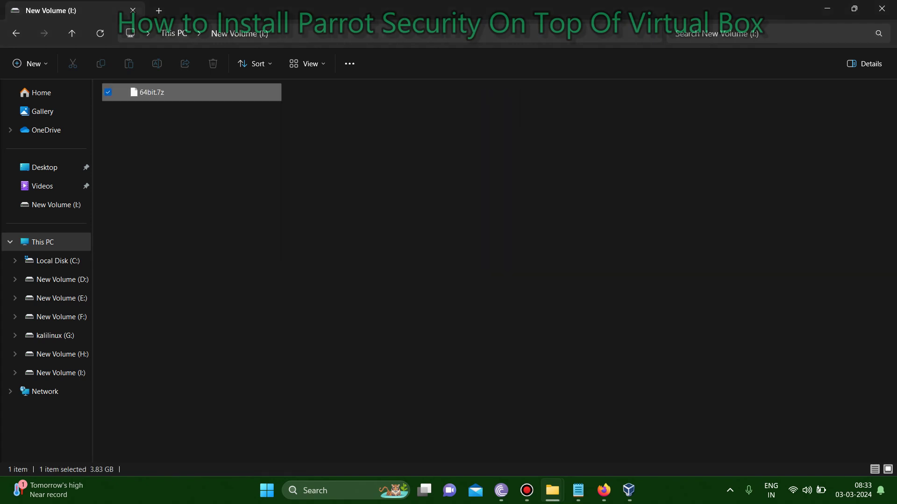
Extract 64bit.7z with 7-Zip into a "64bit" folder on the I: drive.
right_click(170, 96)
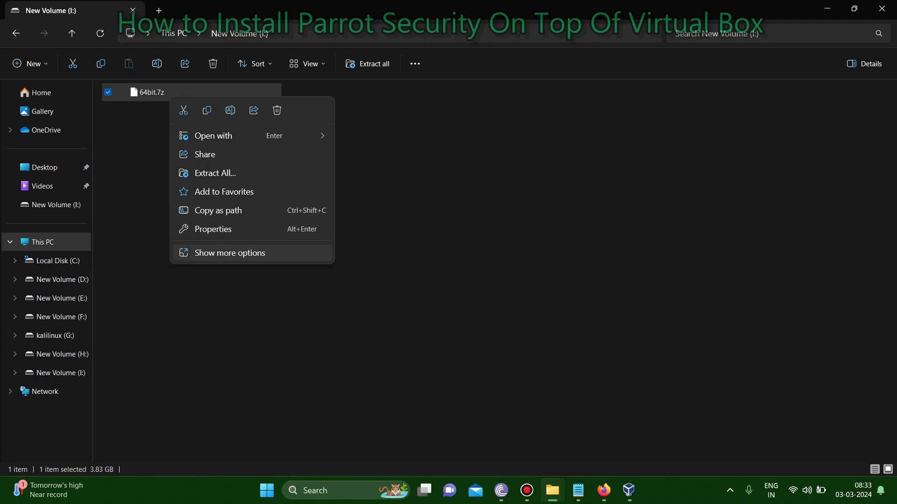
left_click(197, 253)
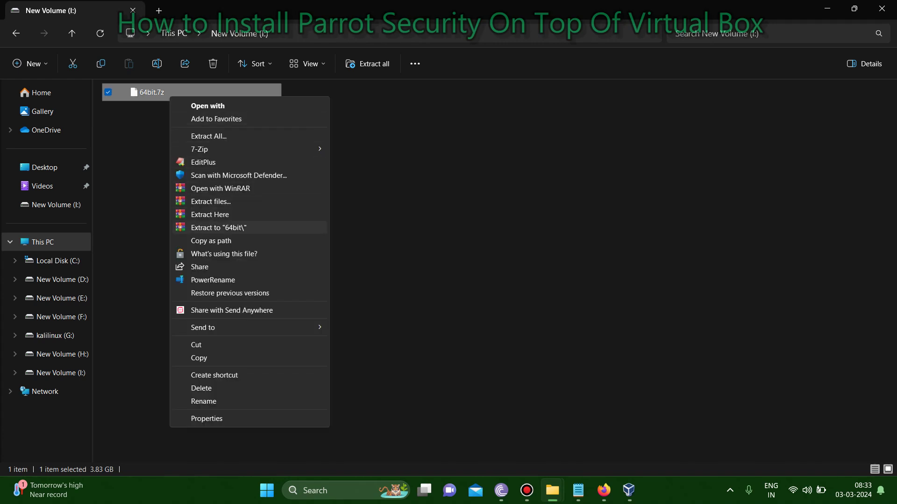
mouse_move(201, 149)
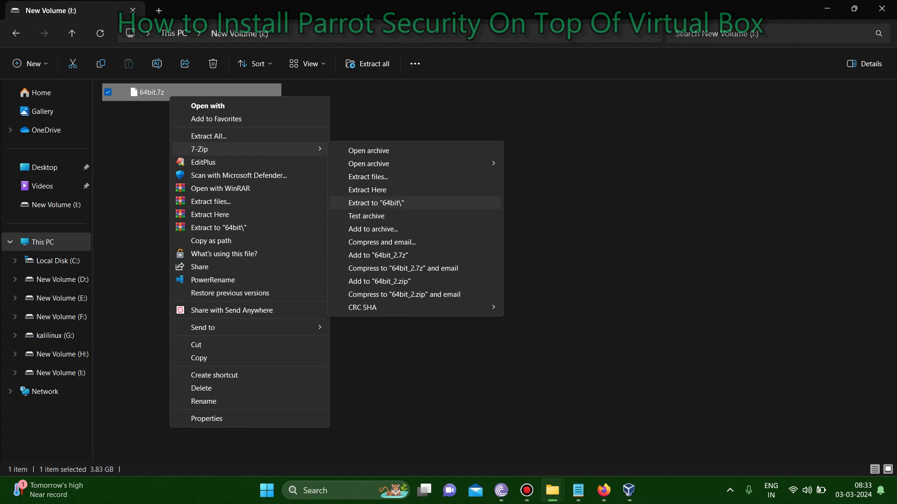
left_click(376, 203)
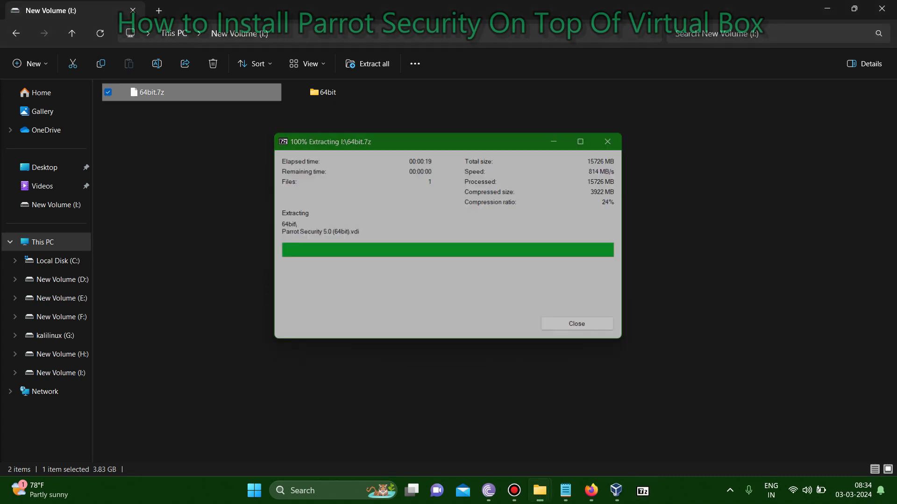
Rename the extracted 64bit folder as parrotsec.
right_click(333, 92)
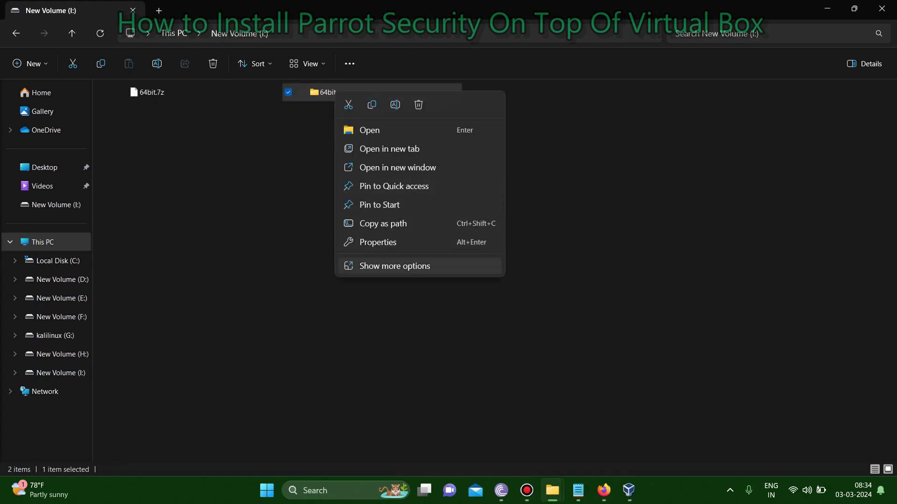
left_click(395, 266)
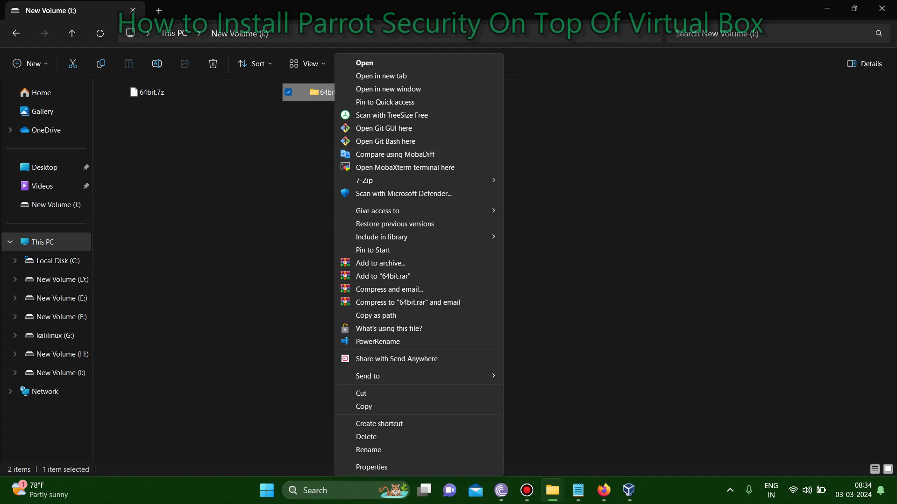
left_click(368, 450)
type("pa")
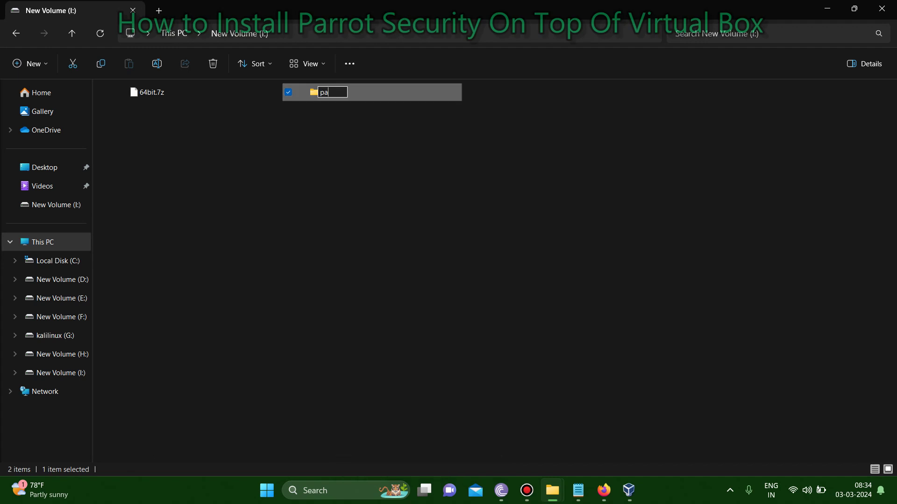
type("rrotsec")
key("Return")
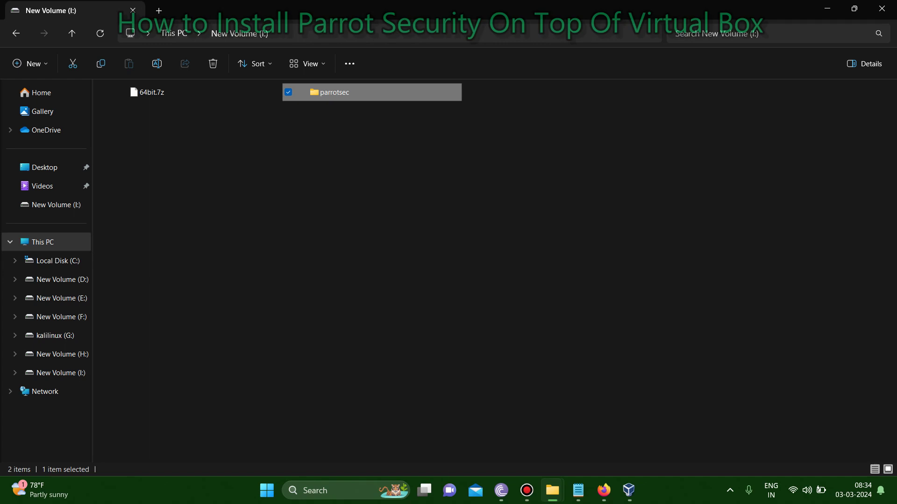
Check the contents of the parrotsec folder with a widened Type column, and return to the I: drive.
key("Return")
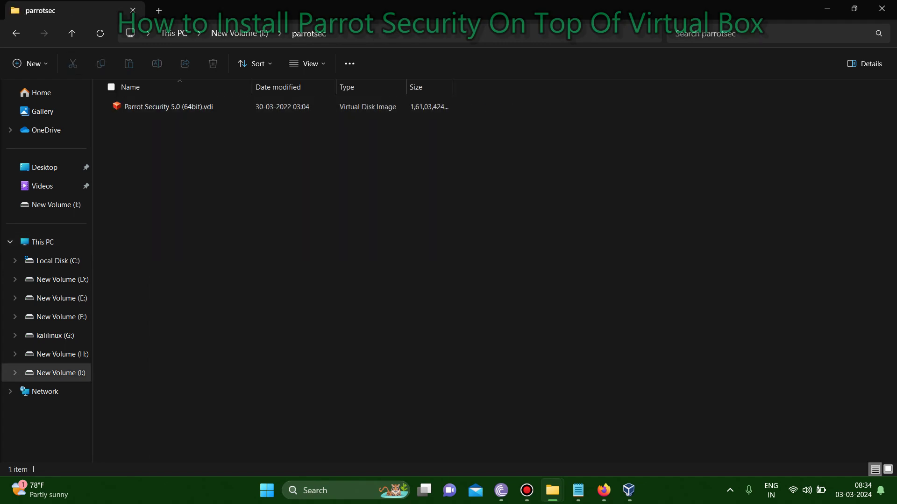
left_click_drag(406, 87, 479, 87)
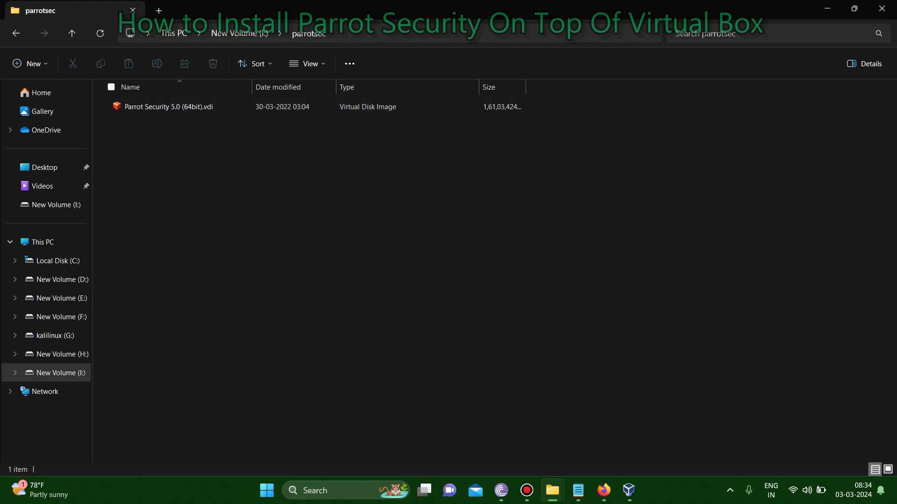
left_click(71, 32)
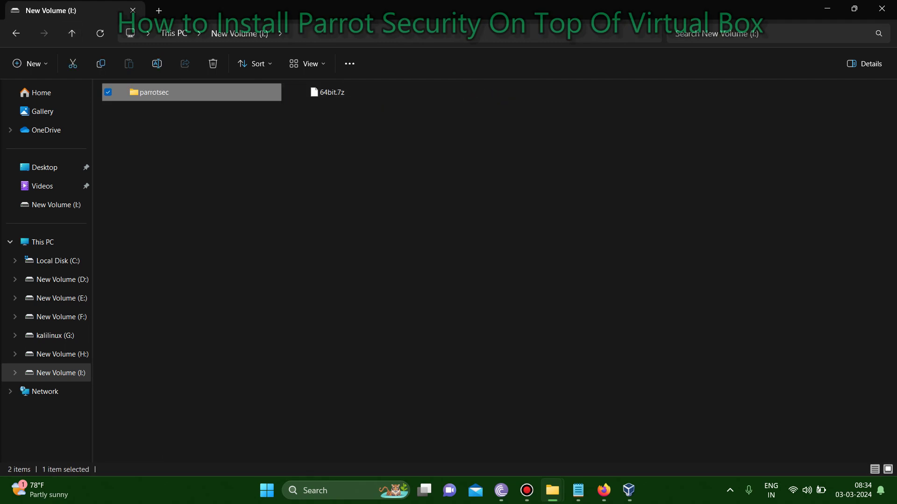
key("shift+F10")
key("Escape")
key("Escape")
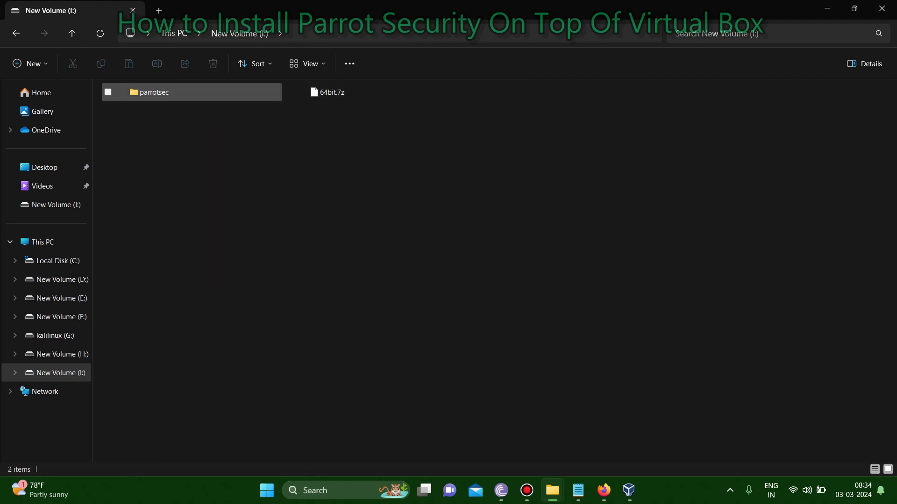
right_click(333, 93)
key("Escape")
key("Escape")
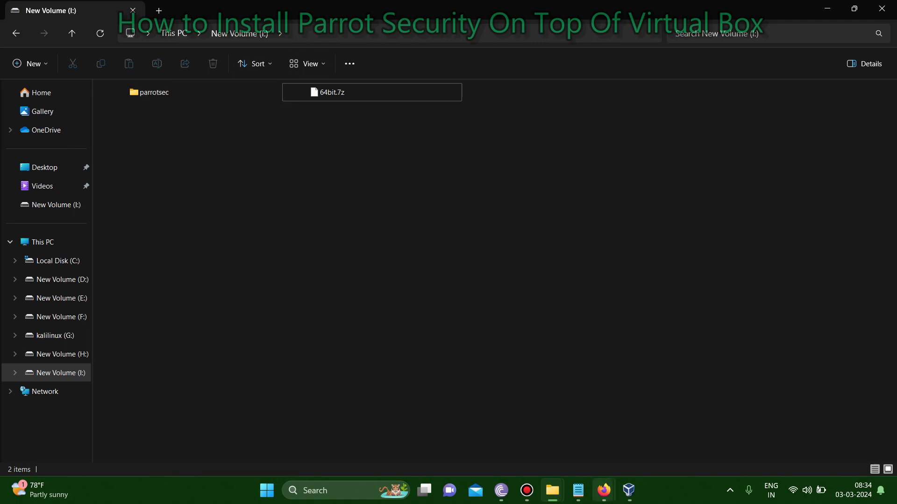
Switch to Oracle VM VirtualBox Manager and start a new virtual machine named "parootsec" with type Linux.
left_click(628, 491)
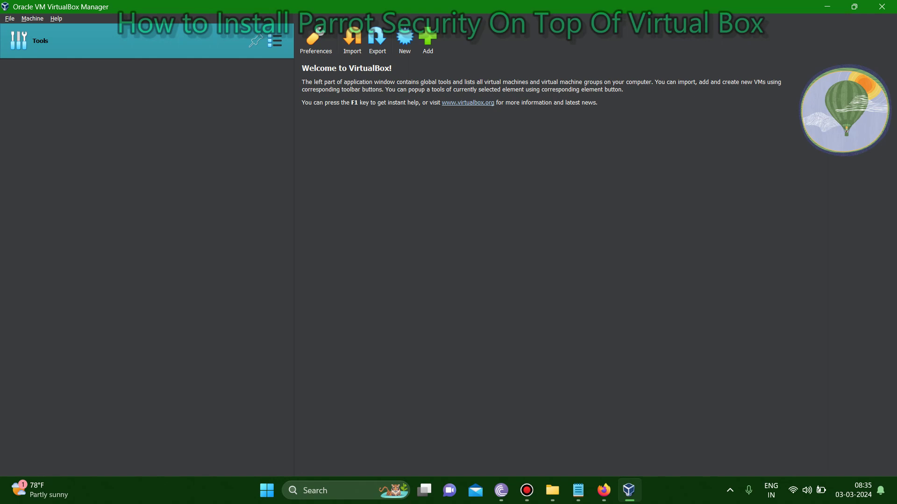
left_click(405, 38)
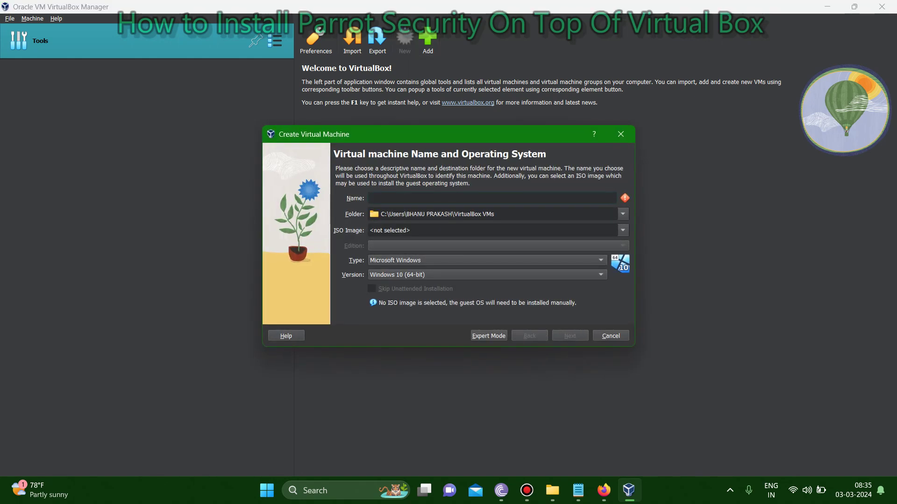
type("pa")
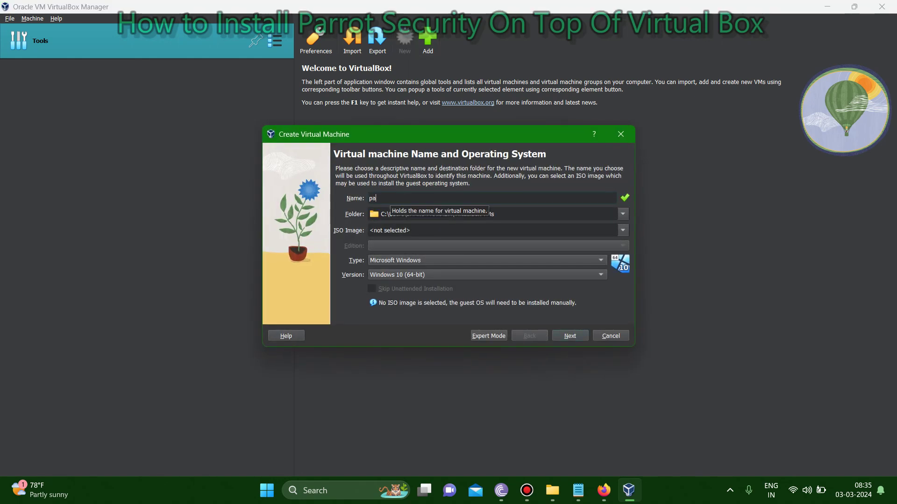
type("rootsec")
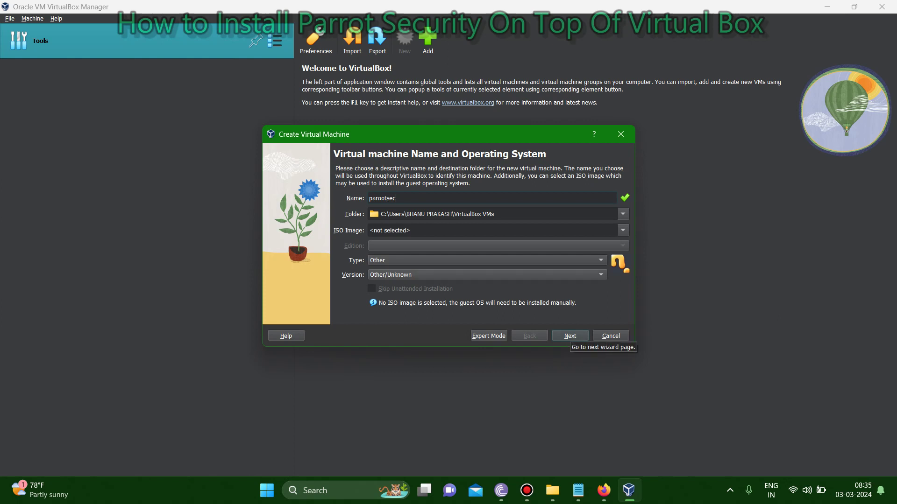
left_click(598, 260)
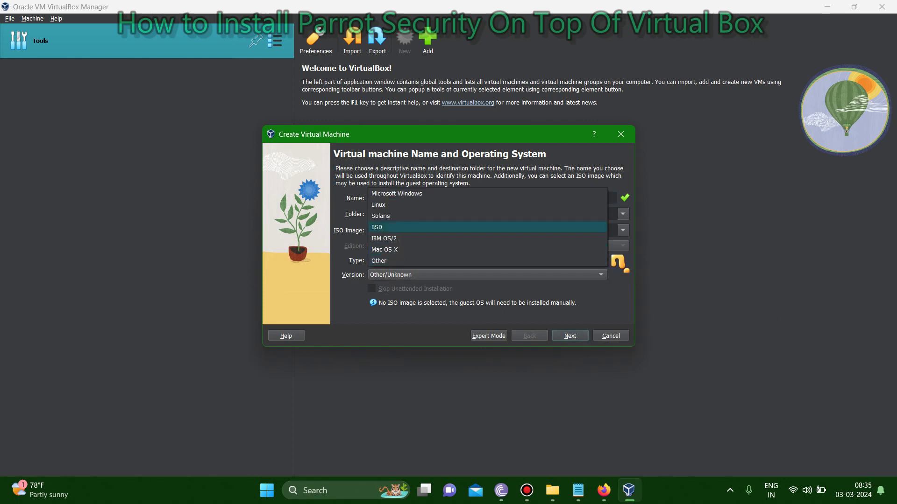
key("Return")
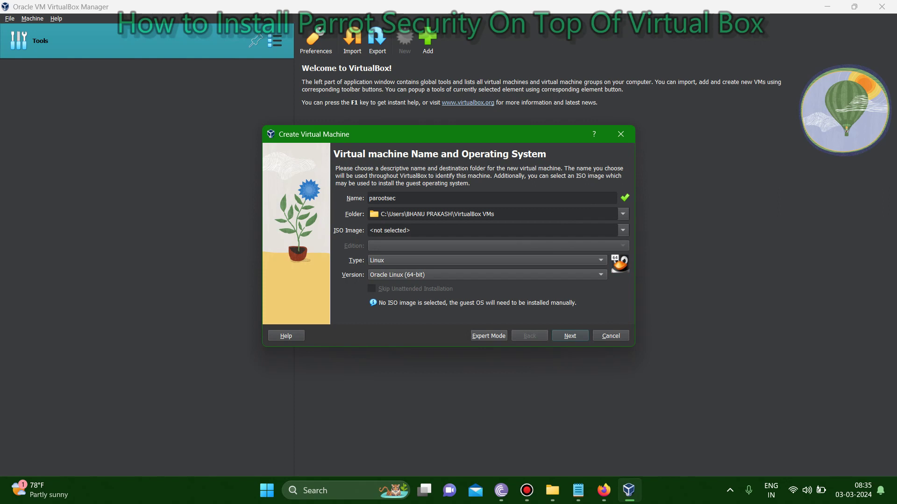
key("alt+Down")
key("Down")
key("Down")
key("Down")
key("Down")
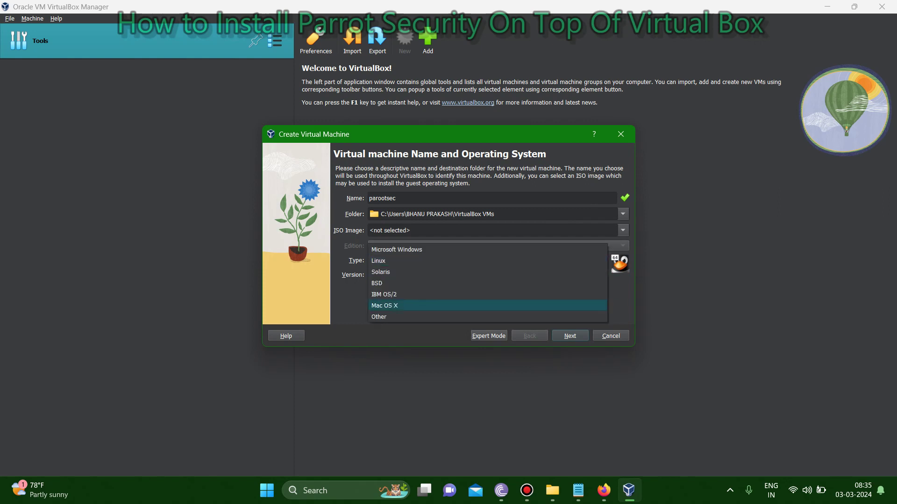
key("Down")
key("Escape")
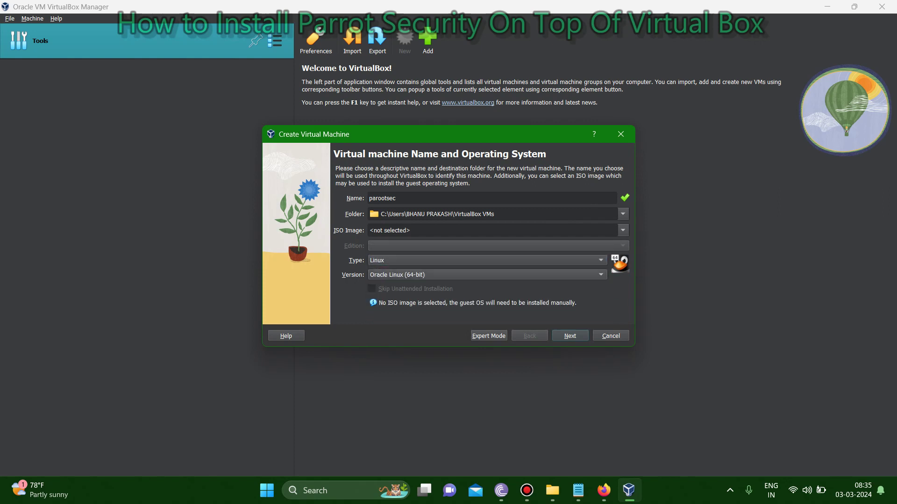
Set the new virtual machine's operating system version to Debian 12 Bookworm (64-bit).
key("alt+Down")
key("Up")
key("Up")
key("Up")
key("Up")
key("Up")
key("Up")
key("Up")
key("Up")
key("Up")
key("Up")
scroll(488, 124, "up", 3)
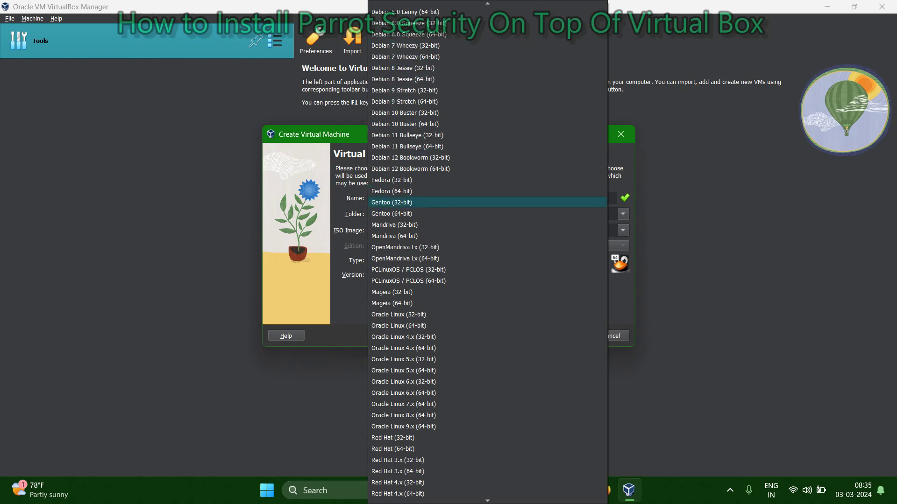
left_click(420, 180)
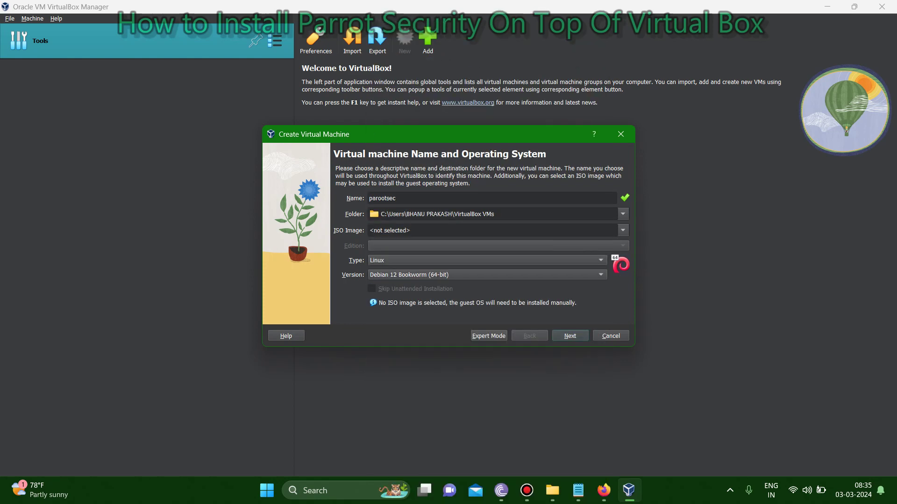
Set the operating system version to Debian (64-bit) and continue to the hardware settings.
left_click(488, 275)
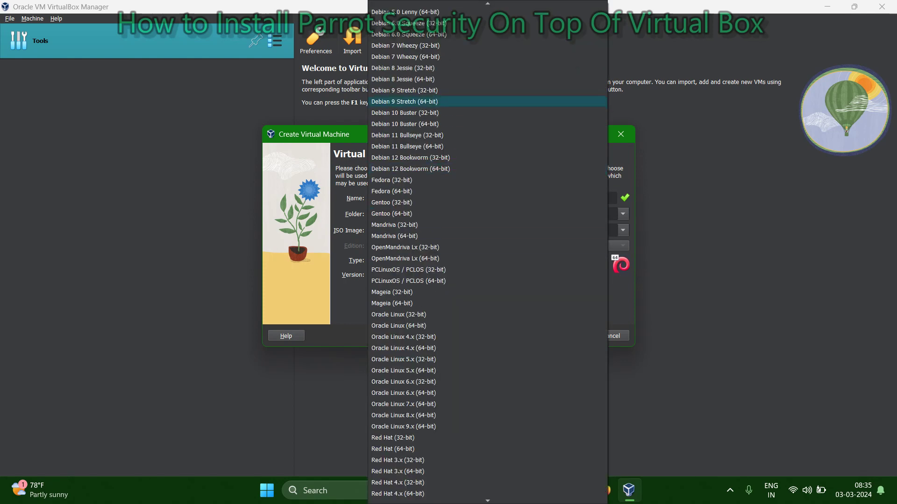
scroll(487, 236, "up", 4)
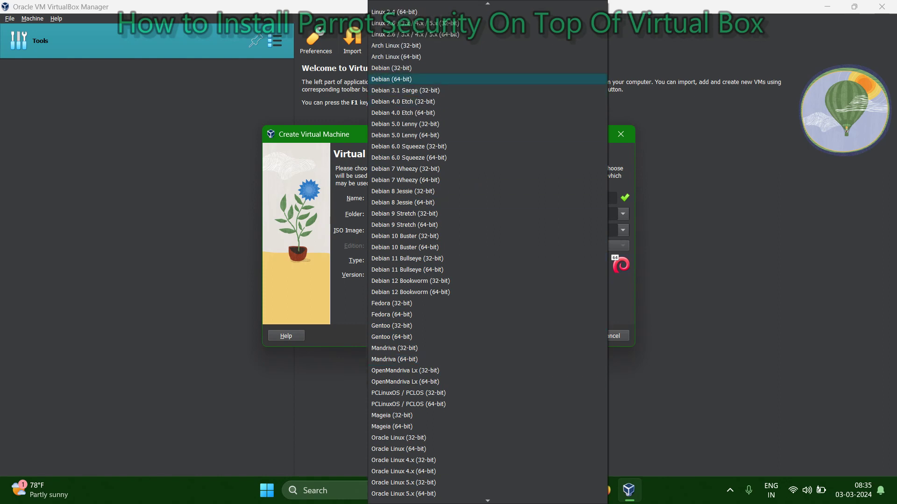
scroll(488, 251, "up", 1)
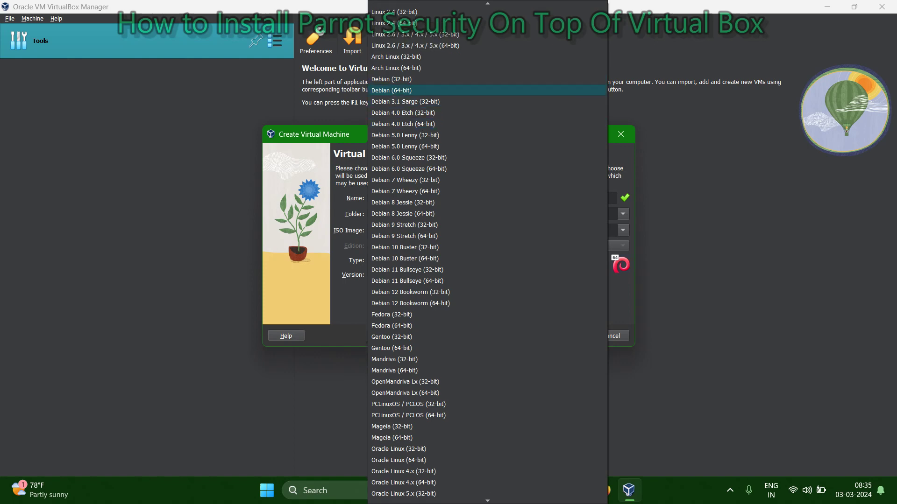
left_click(467, 91)
left_click(486, 278)
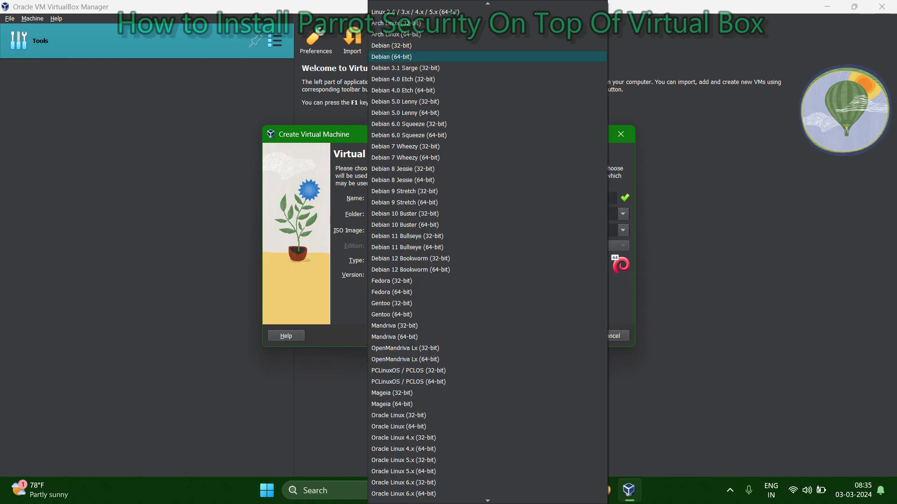
key("Escape")
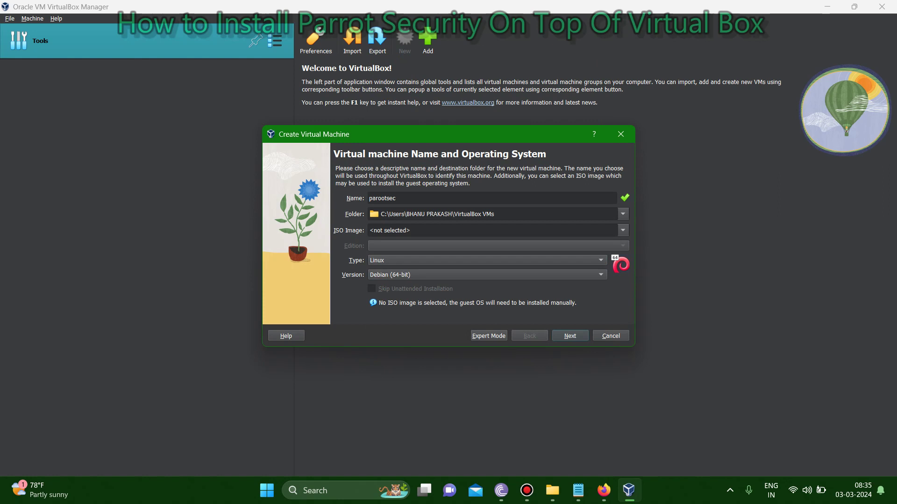
key("Return")
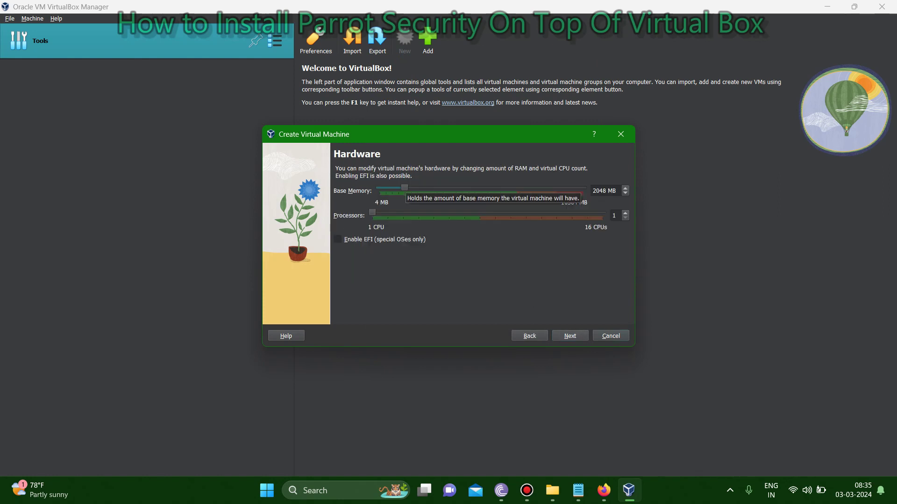
Allocate 4096 MB of base memory and 2 processors to the virtual machine, and continue to the virtual hard disk settings.
left_click_drag(405, 188, 430, 188)
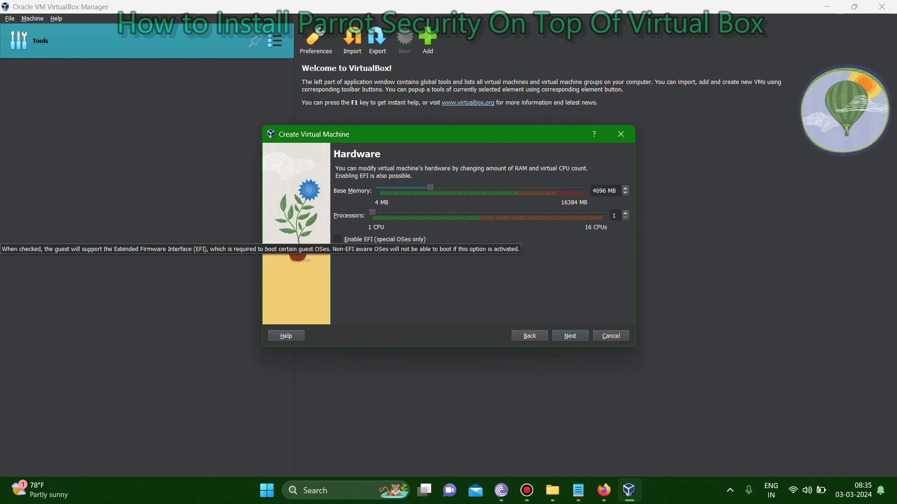
left_click_drag(372, 213, 387, 213)
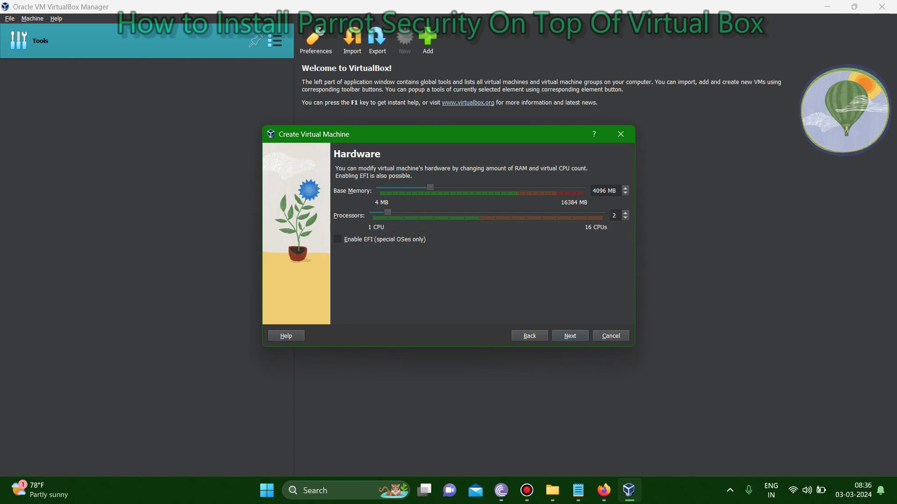
key("Return")
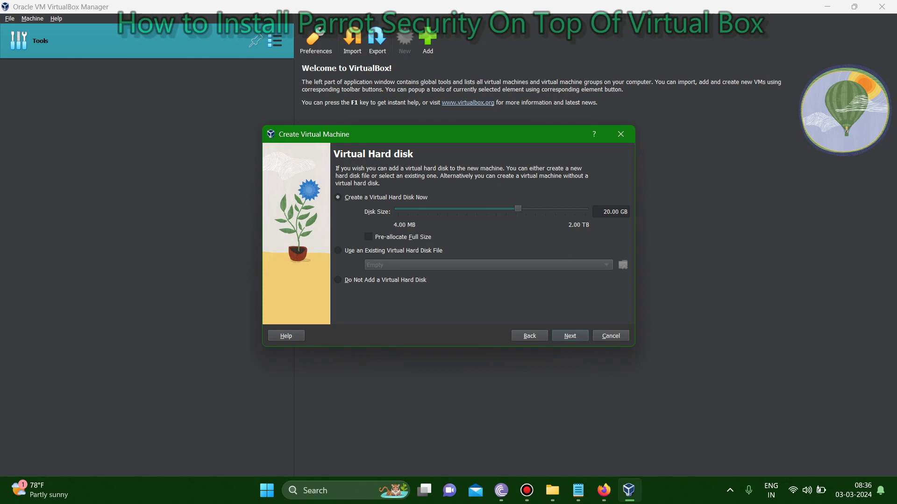
Choose to use an existing virtual hard disk file for the machine and open the hard disk selector.
left_click_drag(517, 208, 530, 209)
left_click_drag(530, 208, 537, 208)
left_click(337, 250)
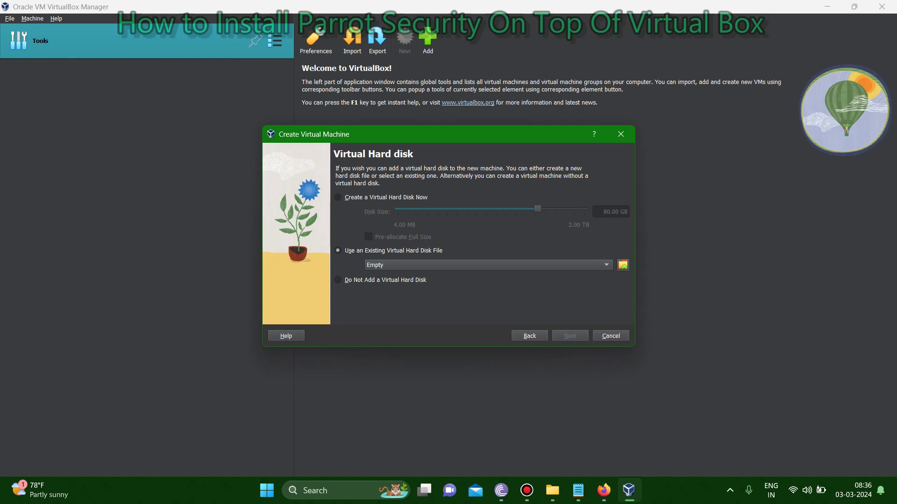
left_click(623, 265)
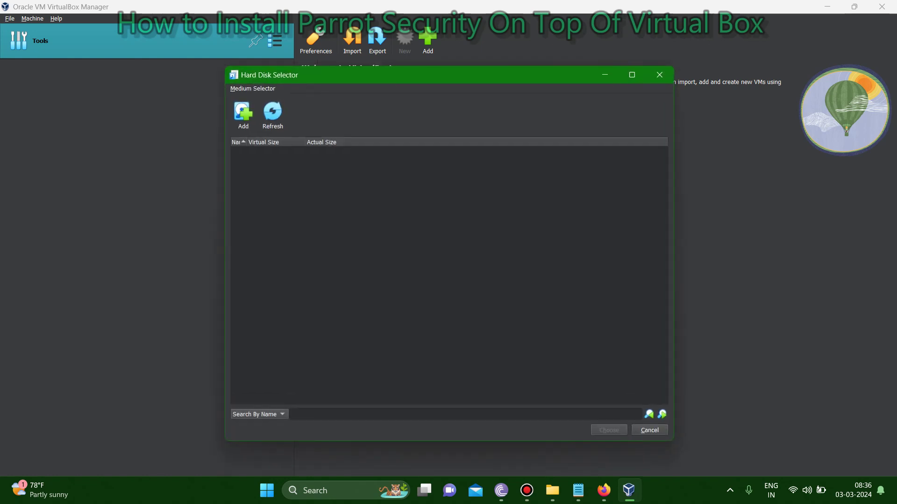
Add the disk image Parrot Security 5.0 (64bit).vdi from the parrotsec folder on the I: drive to the hard disk selector.
left_click(243, 114)
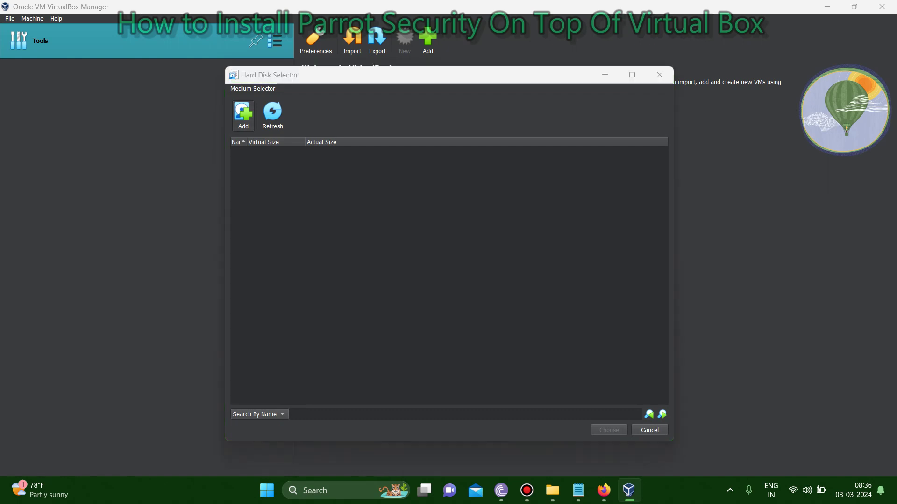
scroll(271, 257, "down", 5)
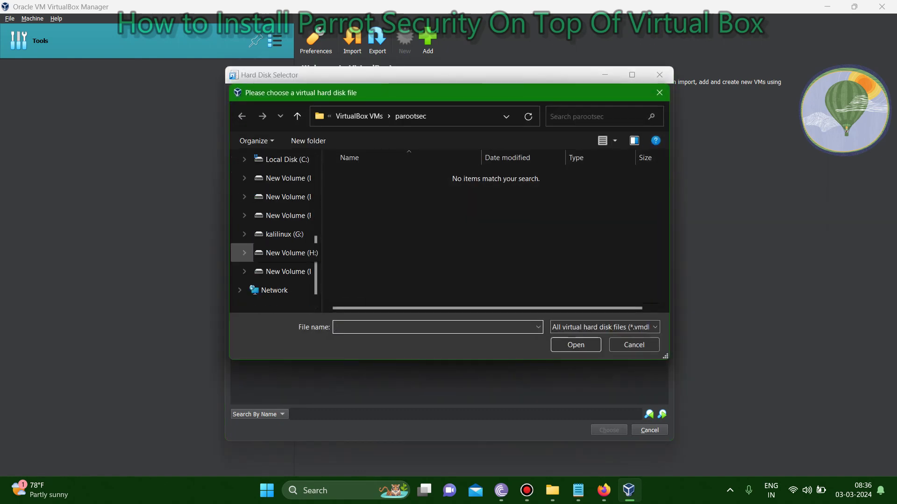
left_click(280, 272)
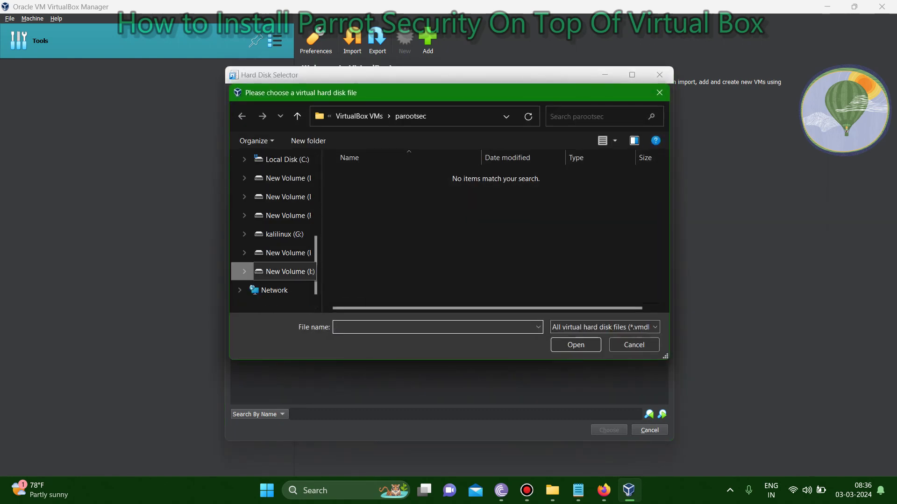
key("Return")
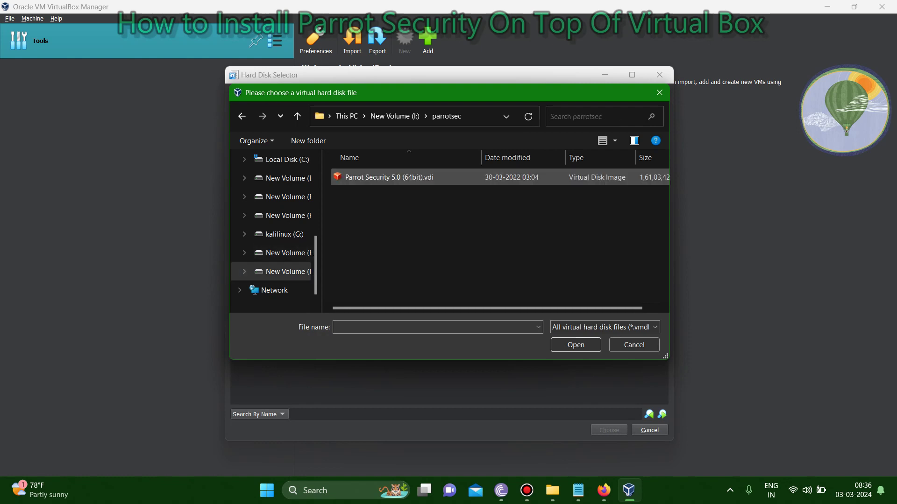
left_click(390, 178)
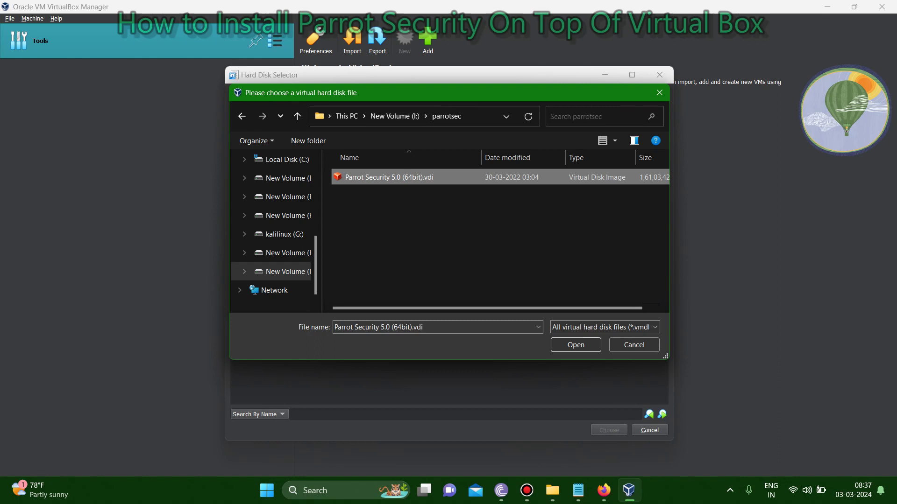
key("Return")
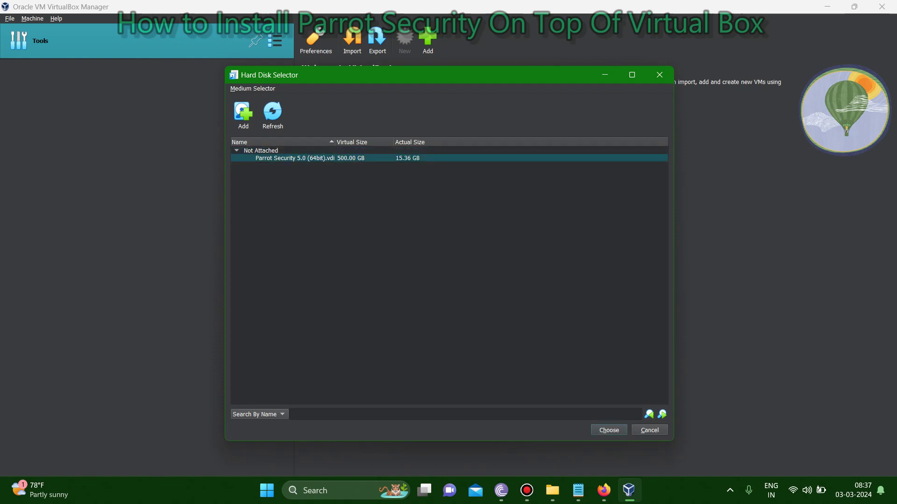
Choose the Parrot Security 5.0 (64bit).vdi disk for the machine and finish creating the virtual machine.
key("Return")
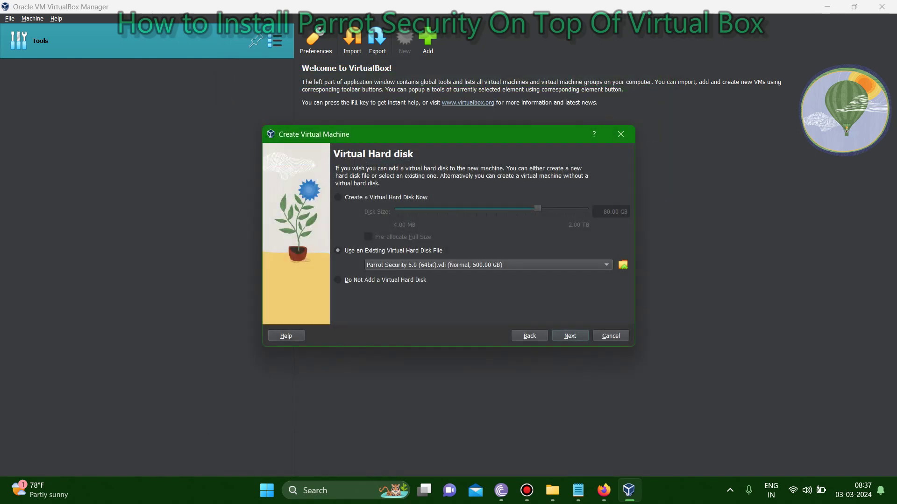
key("Return")
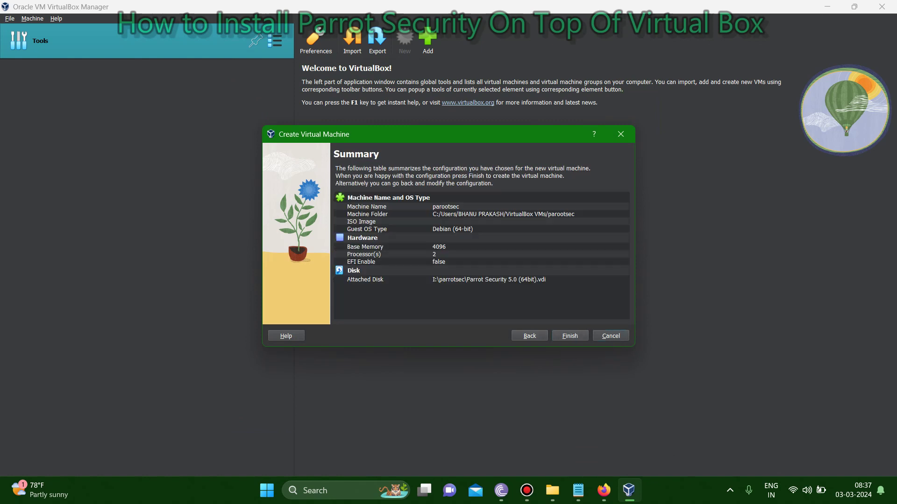
key("Return")
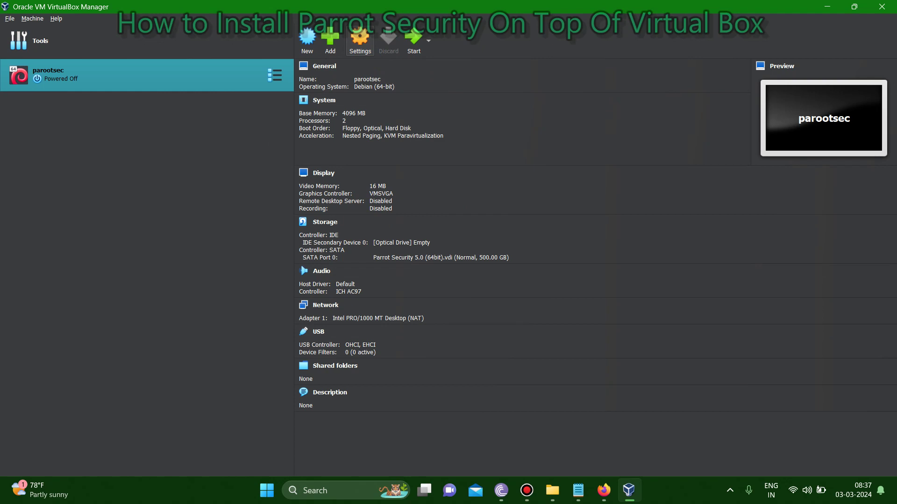
Open the parootsec machine's settings and set its display video memory to 128 MB.
left_click(359, 42)
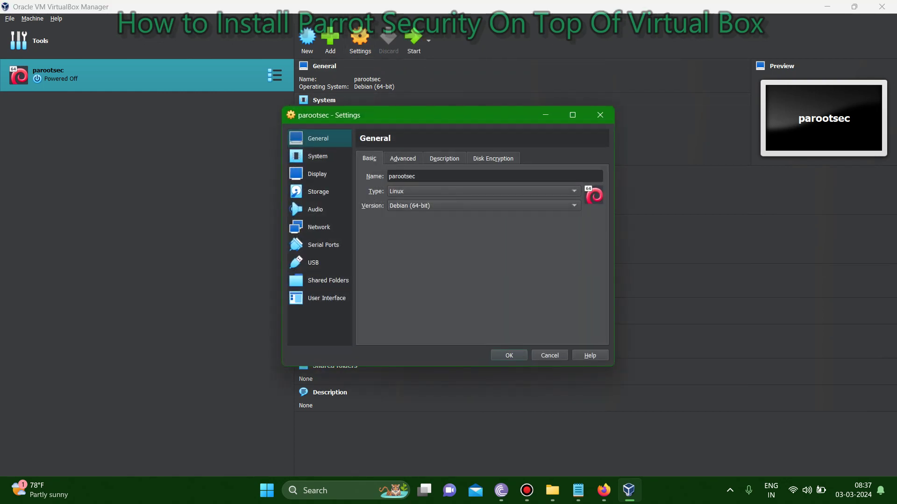
left_click(318, 192)
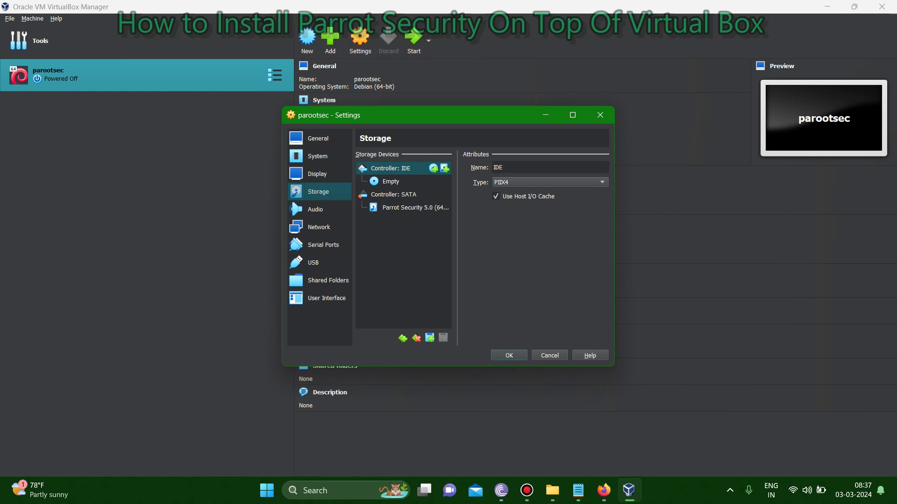
left_click(317, 174)
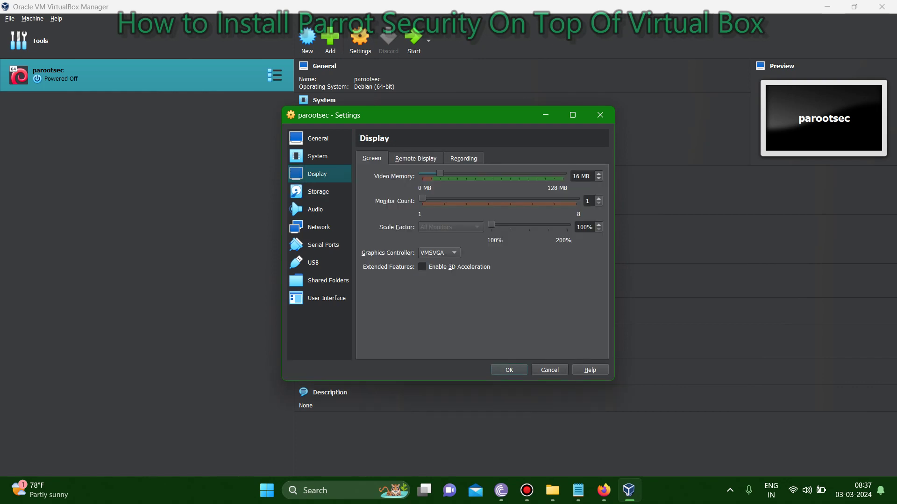
left_click_drag(440, 173, 563, 173)
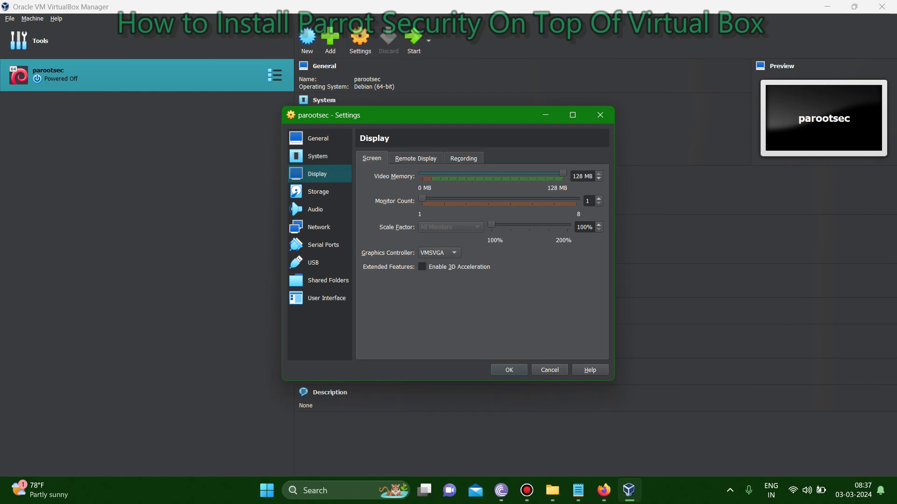
Attach network Adapter 1 of the parootsec machine to Bridged Adapter.
left_click(319, 227)
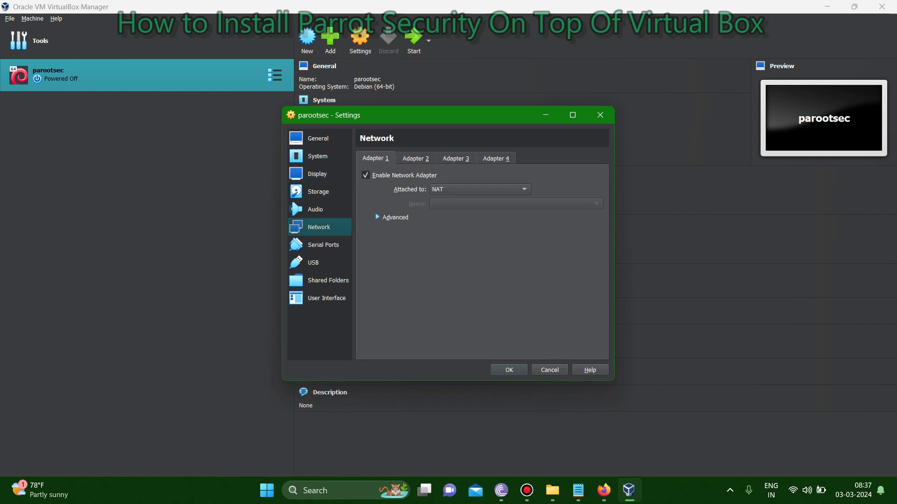
left_click(481, 189)
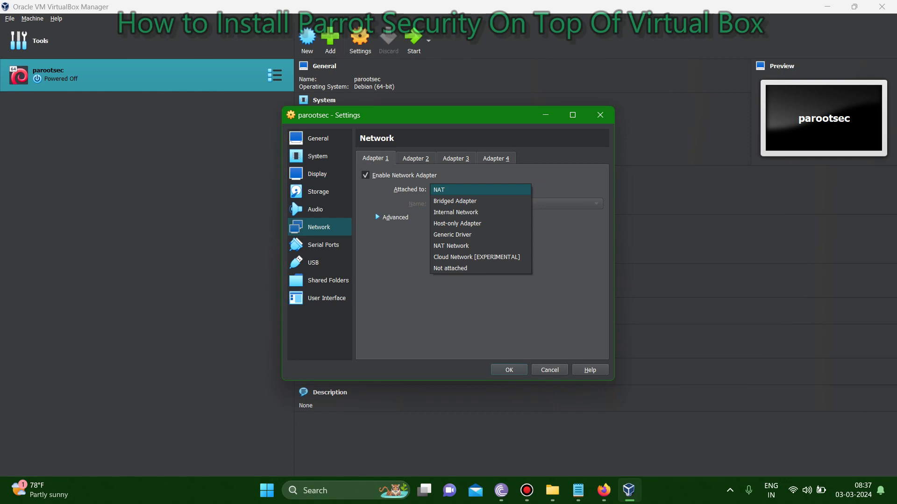
key("Return")
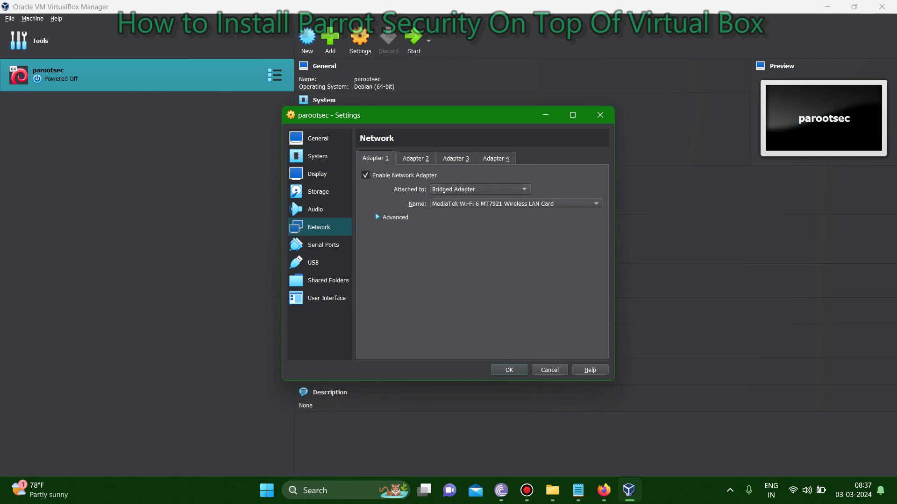
Set Adapter 1's promiscuous mode to Allow All in its advanced options and save the machine settings.
key("alt+d")
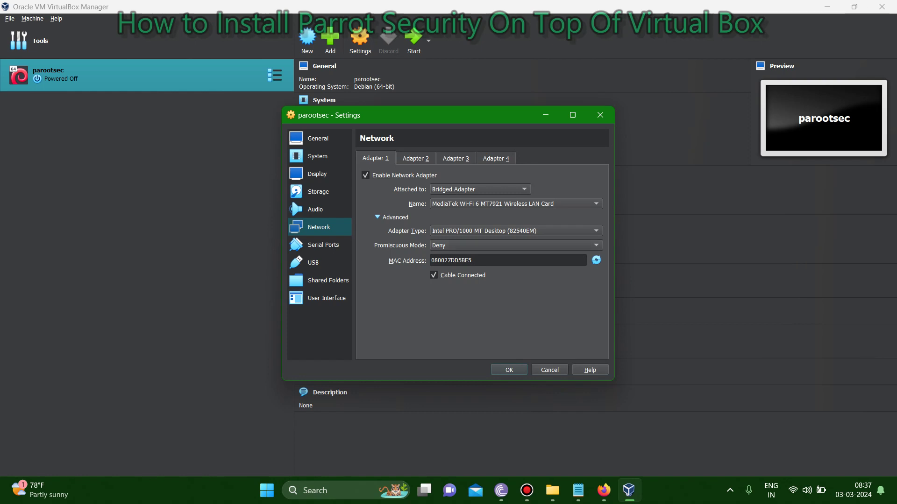
key("alt+p")
key("alt+Down")
key("Down")
key("Down")
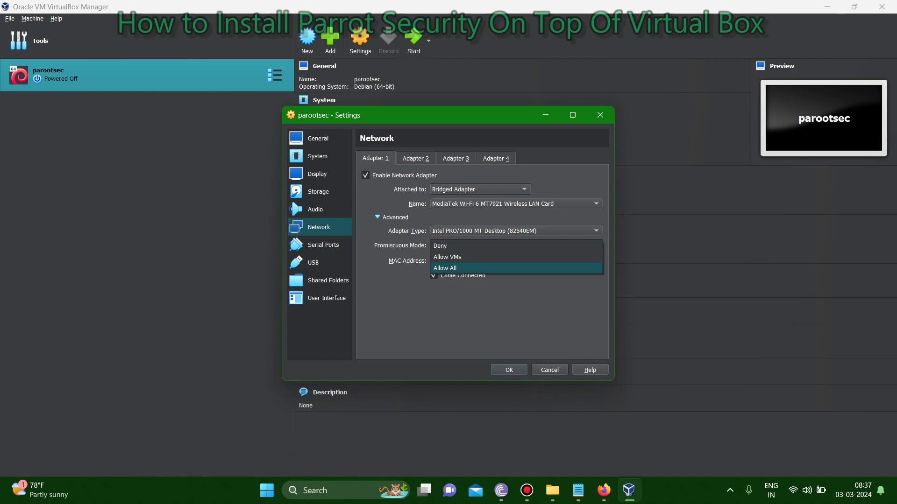
key("Return")
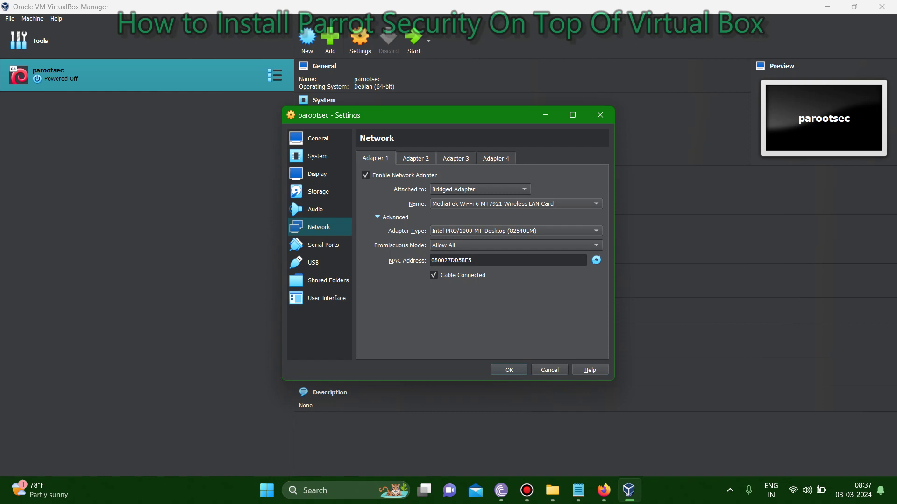
key("Return")
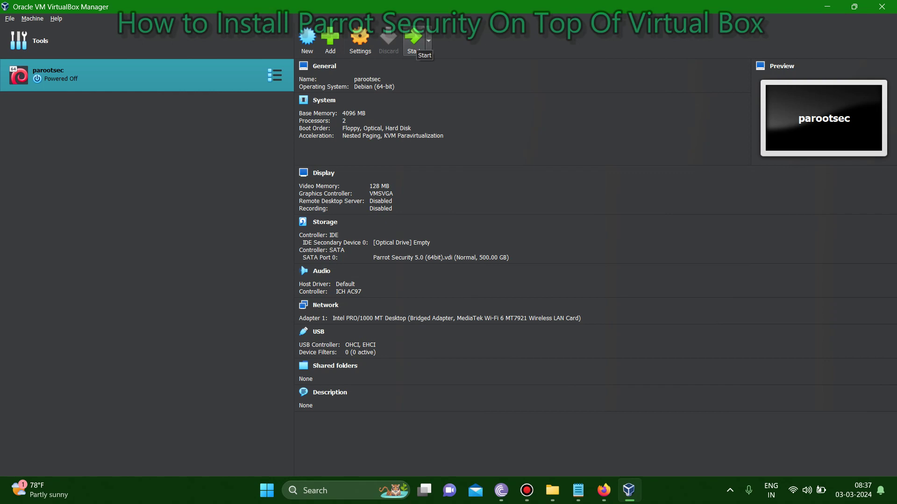
Start the parootsec virtual machine and try to log in to the osboxes.org account with the account password.
left_click(416, 44)
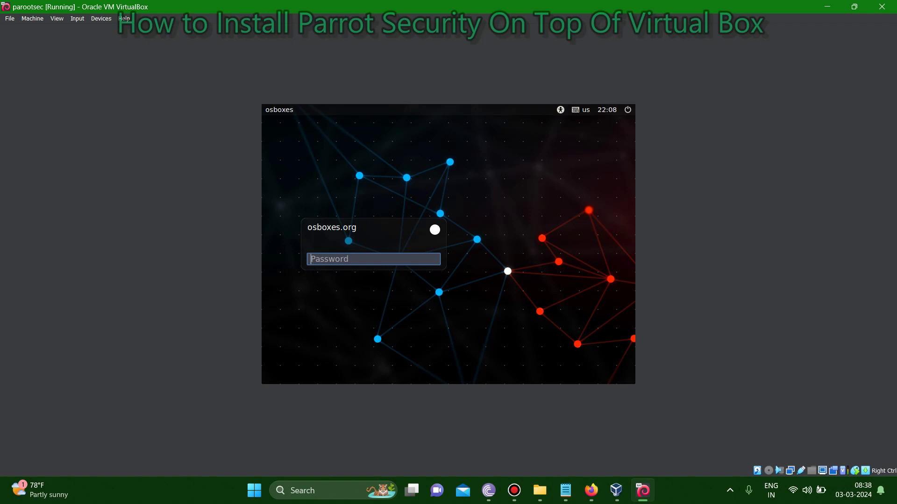
type("osboxes")
key("Return")
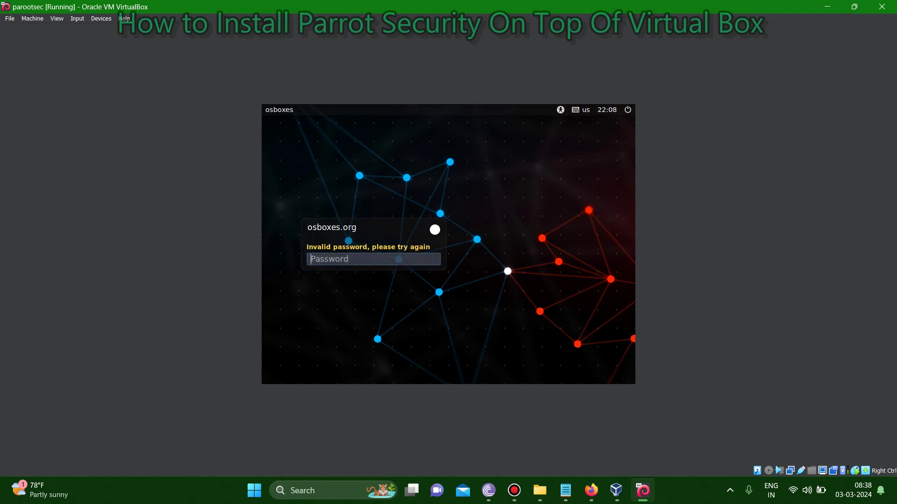
Log in to the guest's displayed user account by entering the account password again.
type("osboxes.")
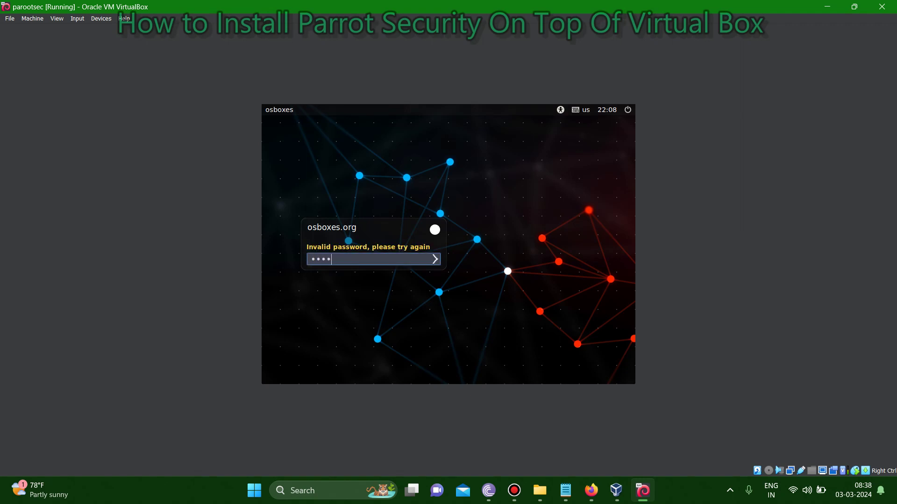
type("org")
key("Return")
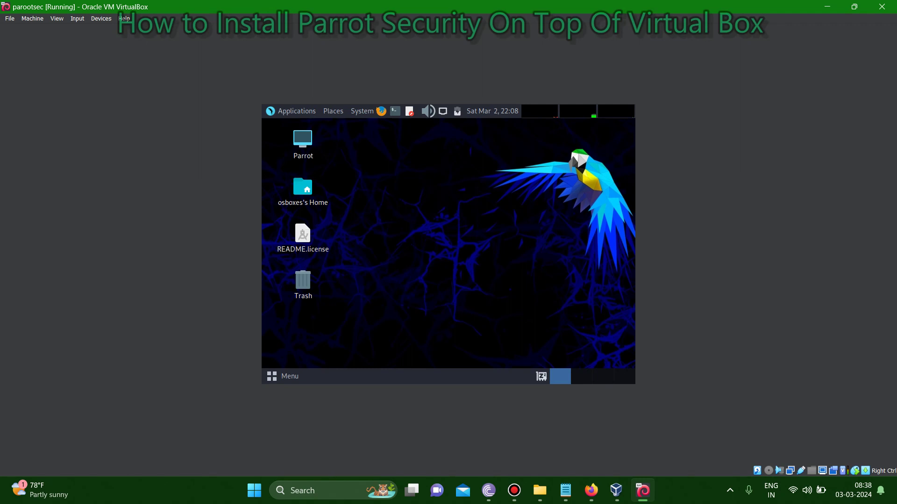
Insert the Guest Additions CD image into the parootsec machine and start the Guest Additions upgrade.
left_click(77, 18)
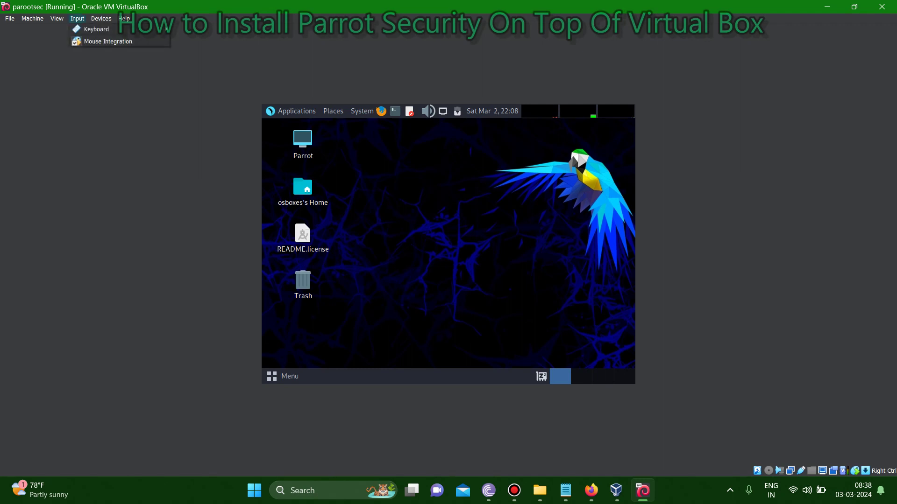
mouse_move(97, 29)
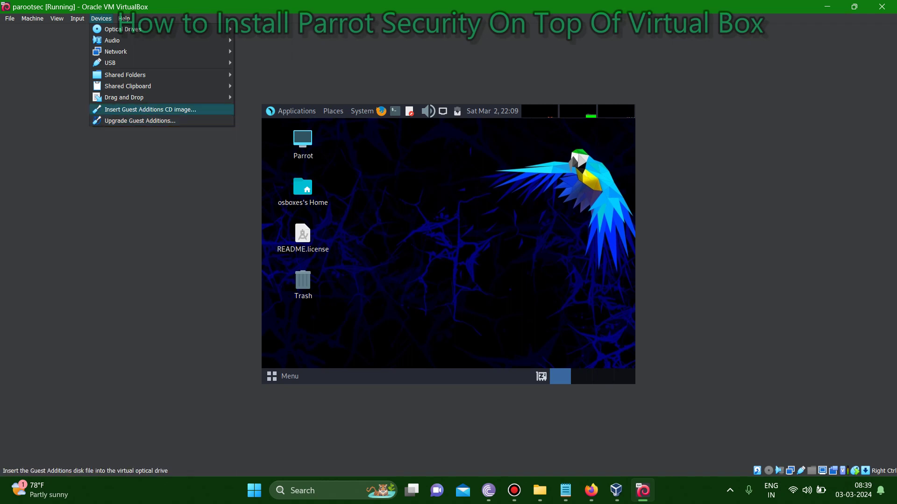
key("Return")
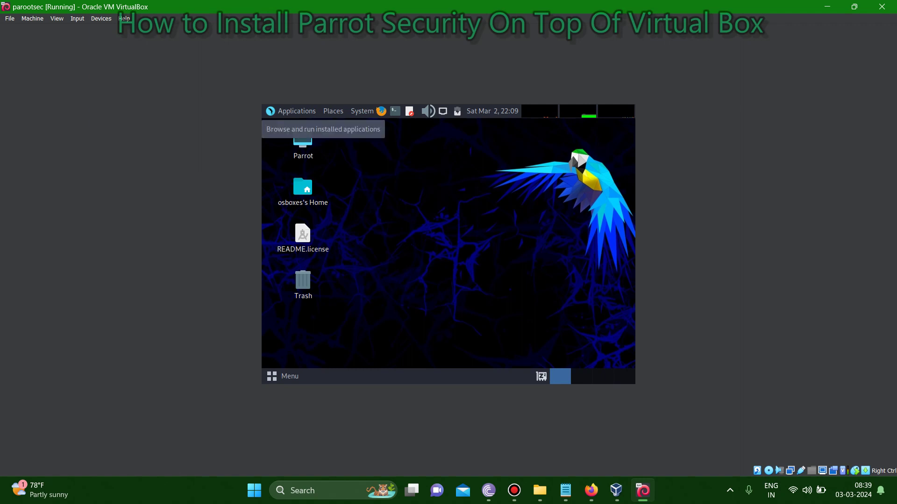
left_click(100, 18)
mouse_move(125, 74)
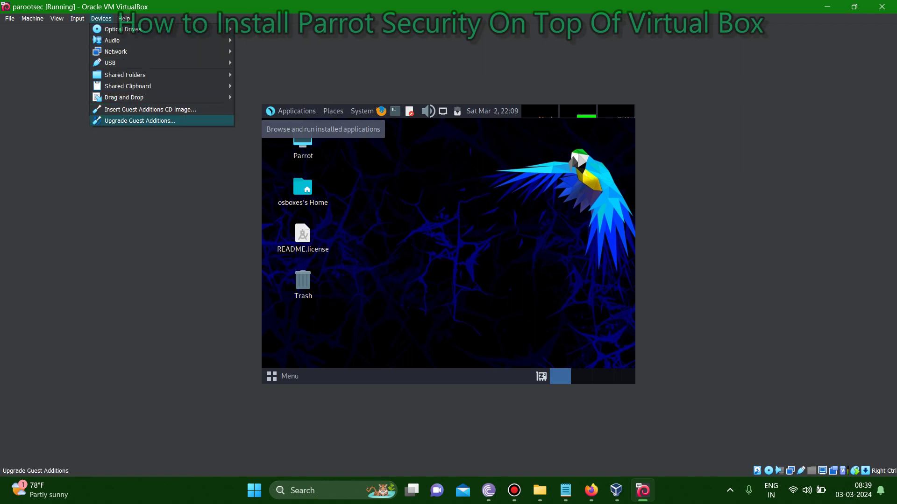
key("Return")
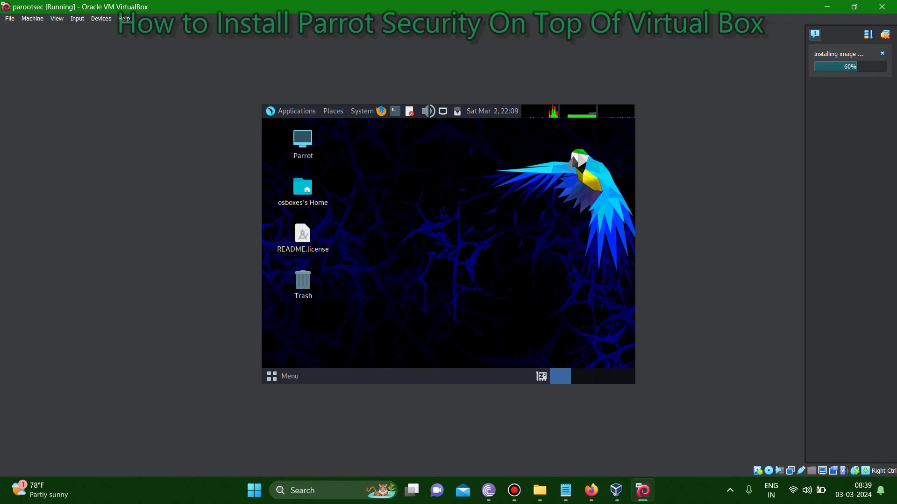
Open a terminal in the guest, test the connection with ping google.com, stop it and check the received packets.
left_click(396, 110)
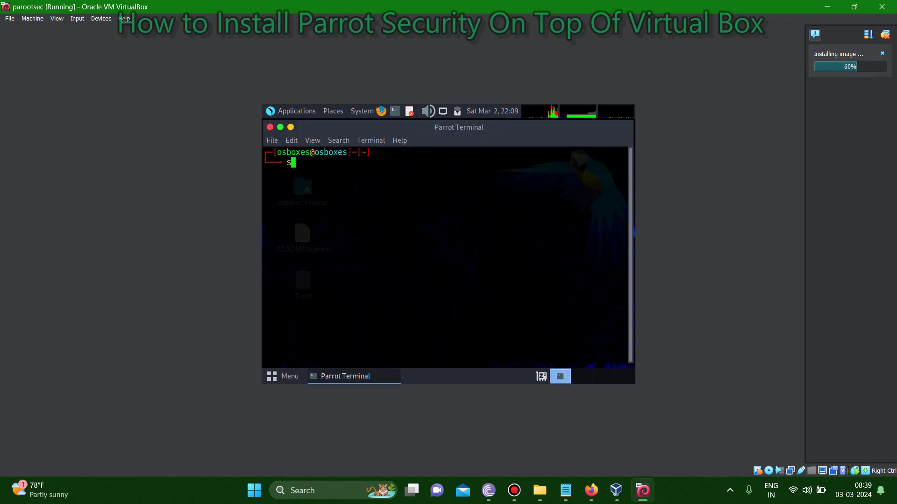
type("ping google.com")
key("Return")
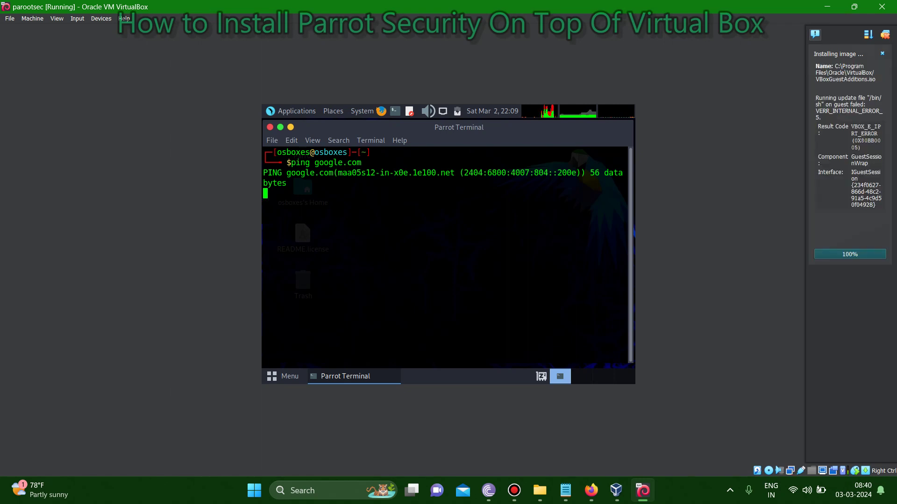
key("ctrl+c")
left_click_drag(263, 214, 431, 214)
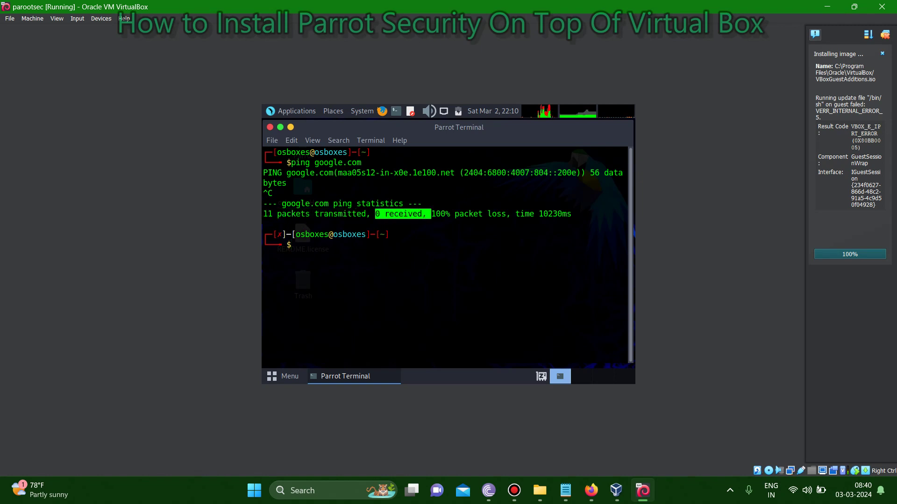
left_click(431, 214)
Reboot the Parrot guest from the terminal with the command init 6.
type("ini")
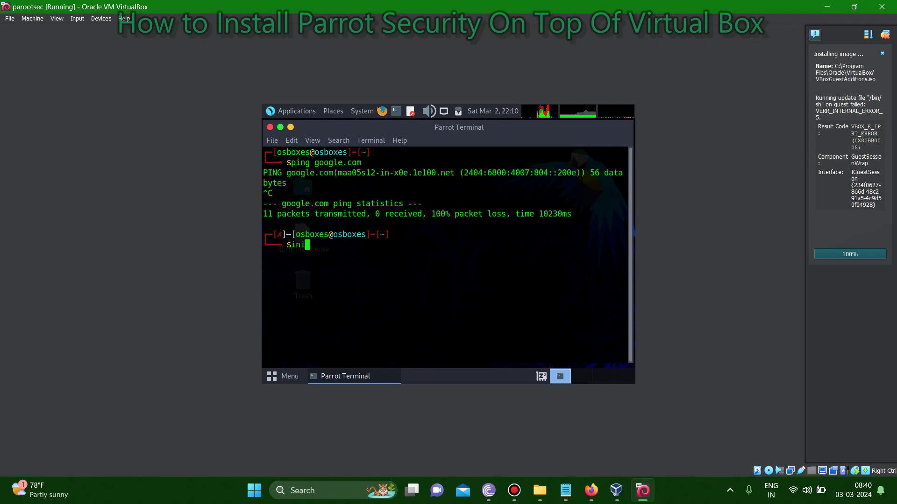
type("t 6")
key("Return")
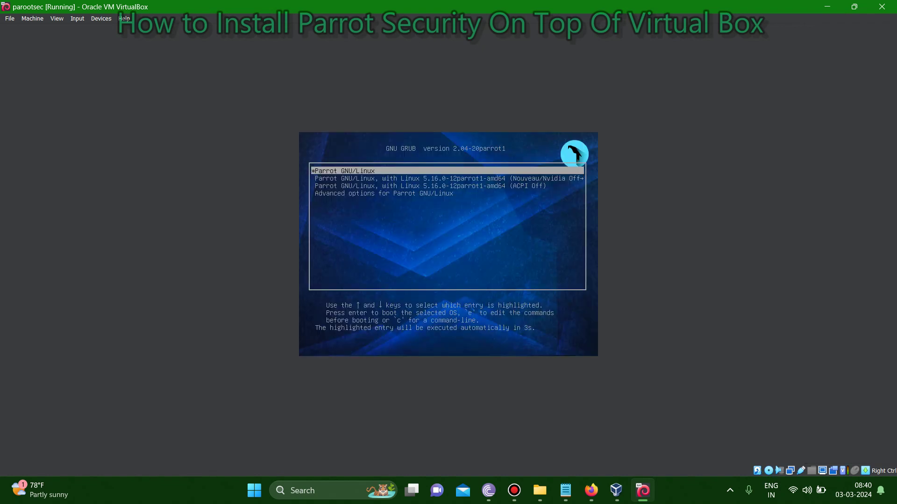
key("alt+v")
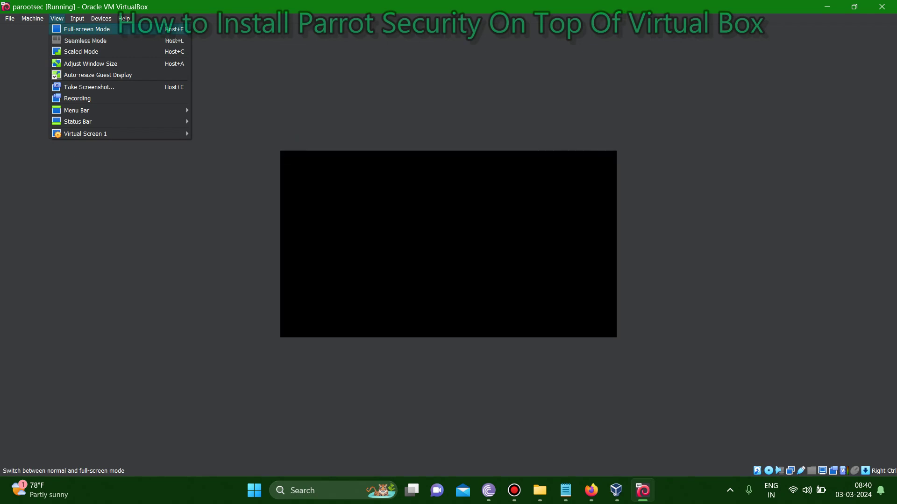
key("Right")
key("Right")
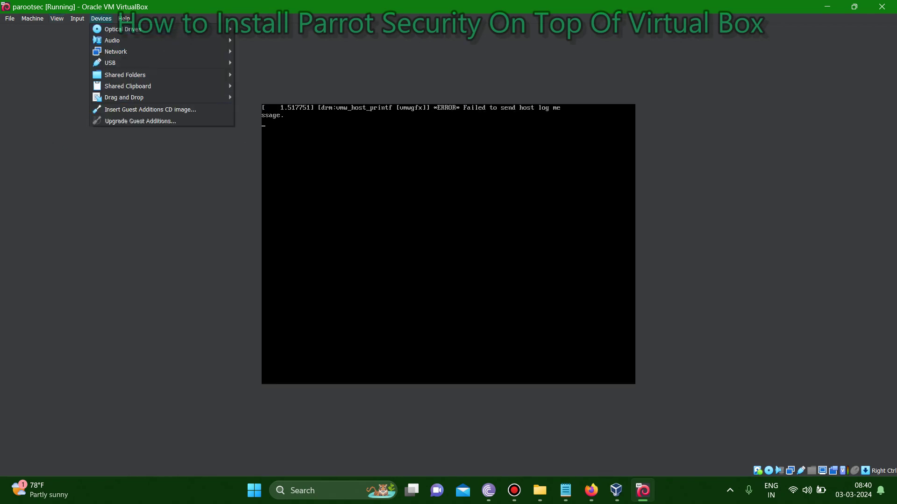
key("Left")
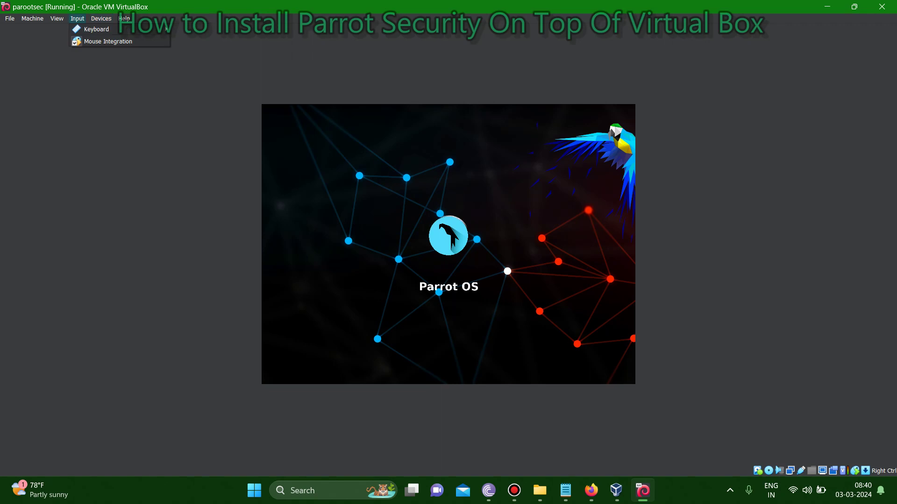
key("Left")
key("Down")
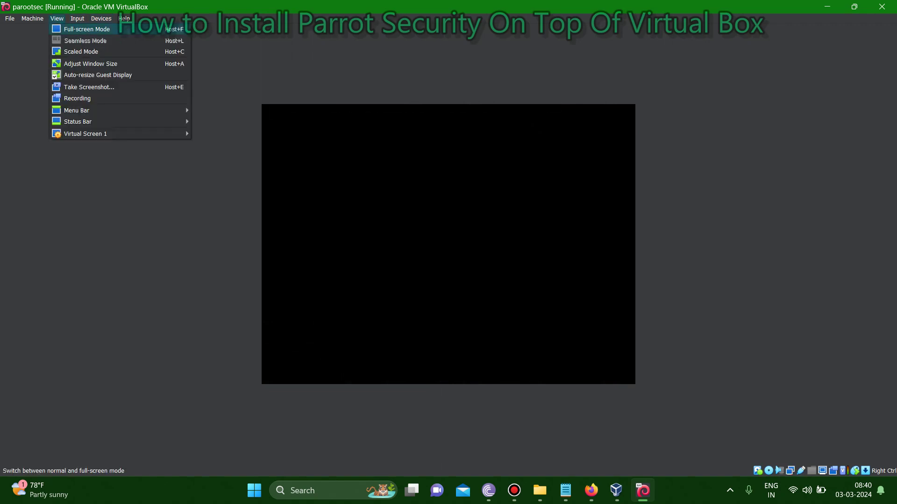
key("Escape")
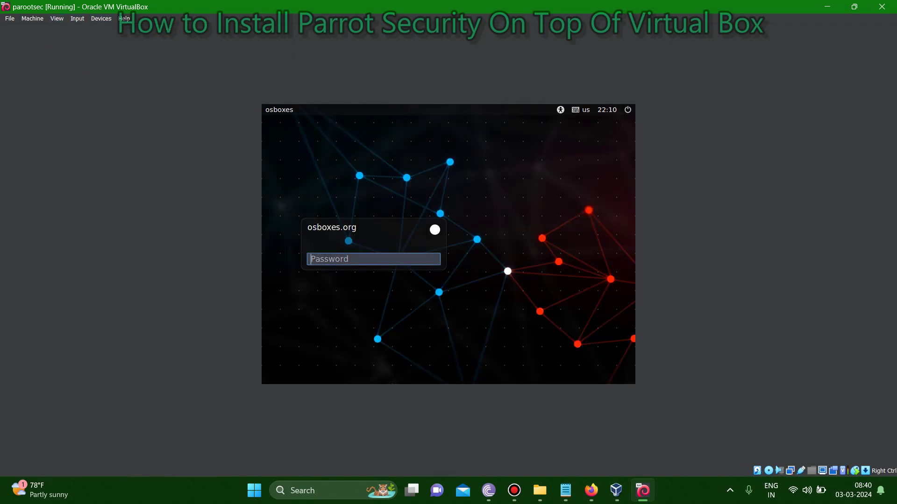
Log in to the rebooted Parrot guest with the account password.
type("osboxes.org")
key("Return")
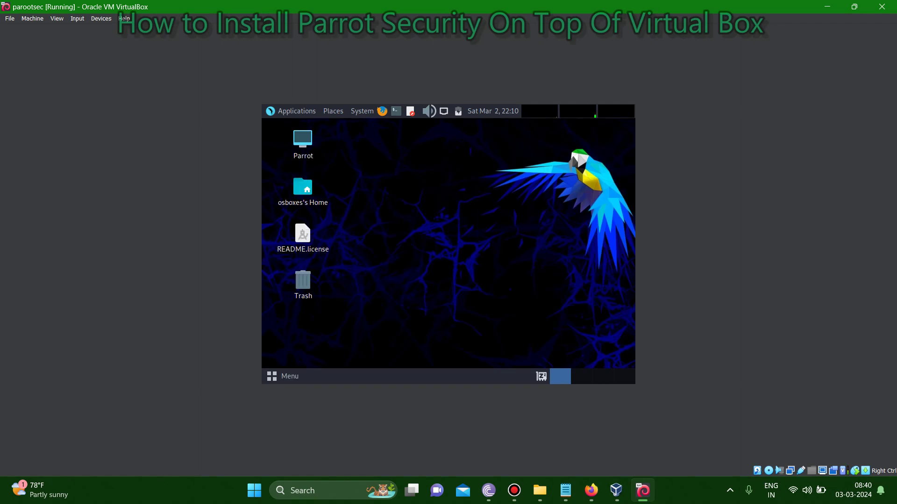
Resize the guest's Virtual Screen 1 to 1280x800.
key("alt+v")
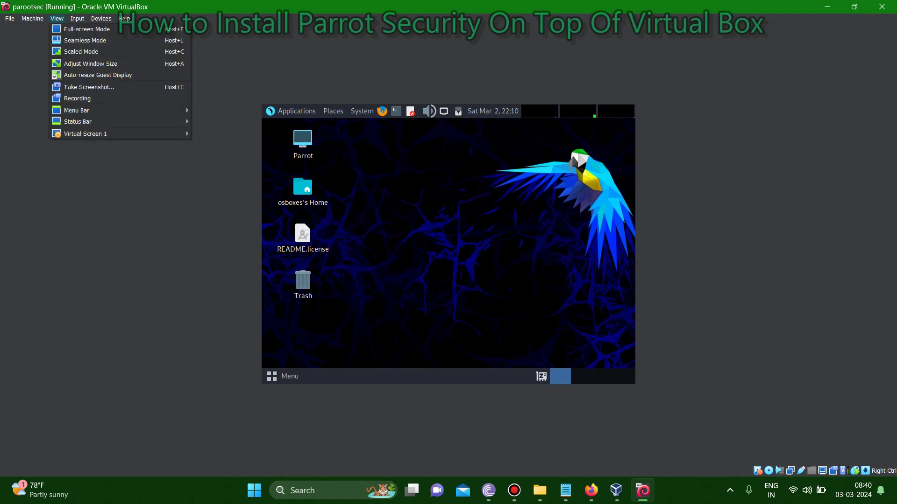
key("Down")
key("Down")
key("Down")
key("Down")
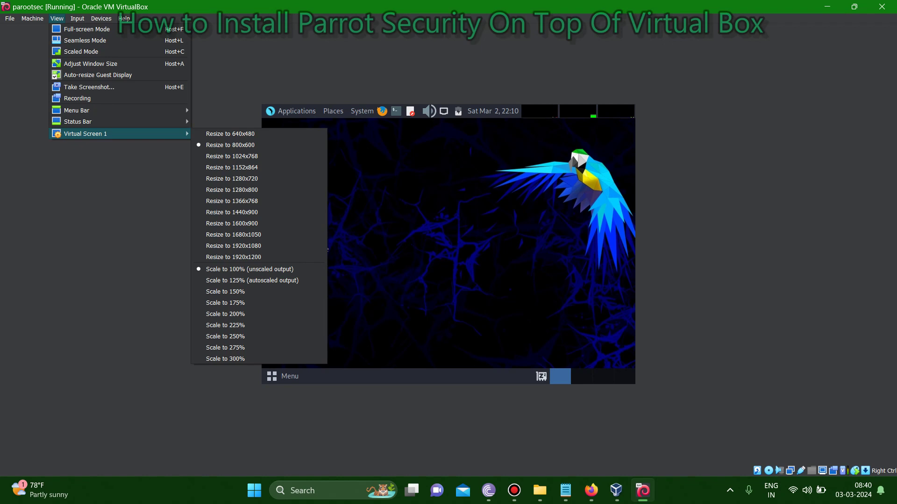
key("Right")
key("Down")
key("Down")
key("Down")
key("Down")
key("Down")
key("Down")
key("Down")
key("Down")
key("Down")
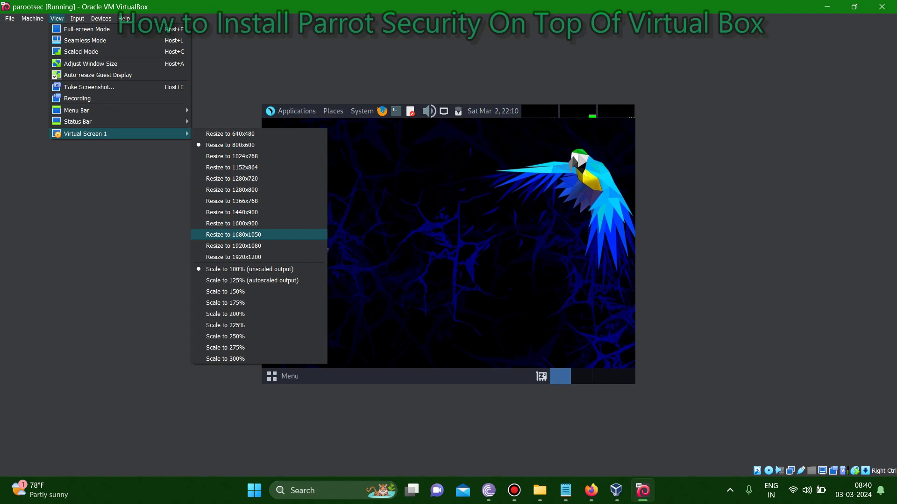
key("Up")
key("Up")
key("Up")
key("Up")
key("Up")
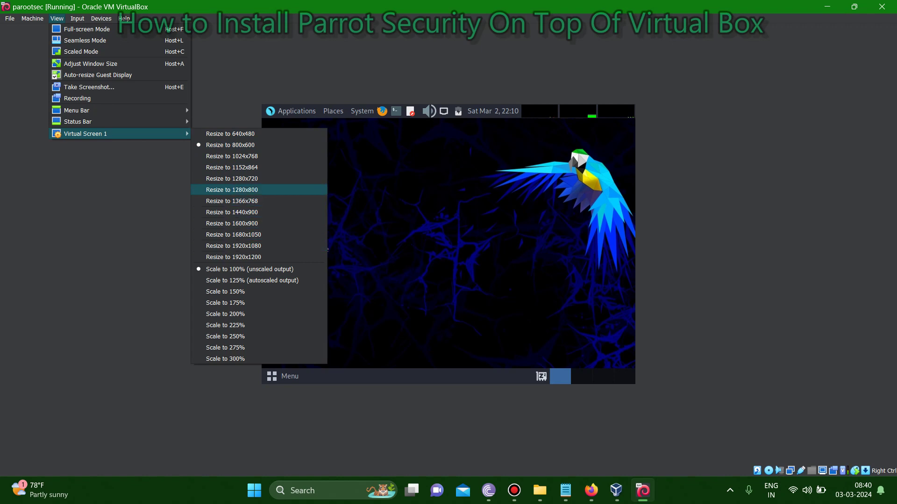
key("Return")
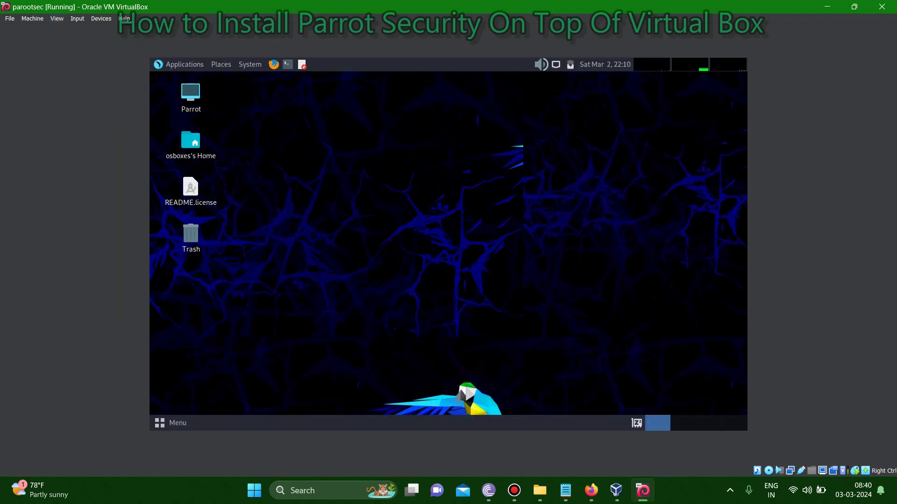
Resize the guest's Virtual Screen 1 to 1440x900.
key("ctrl+Home")
key("Down")
key("Down")
key("Up")
key("Up")
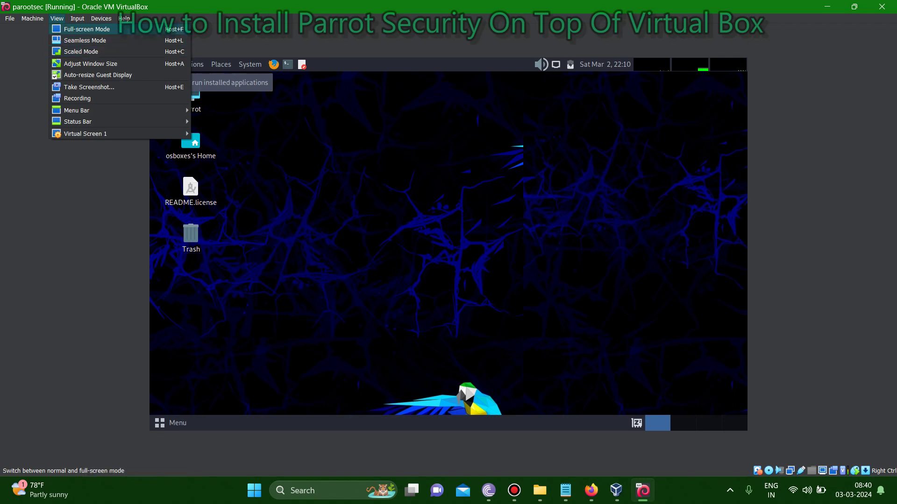
key("Down")
key("Down")
key("Down")
key("Down")
key("Down")
key("Down")
key("Up")
key("Up")
key("Home")
key("Down")
key("Up")
key("Down")
key("Down")
key("Down")
key("Down")
key("Down")
key("Down")
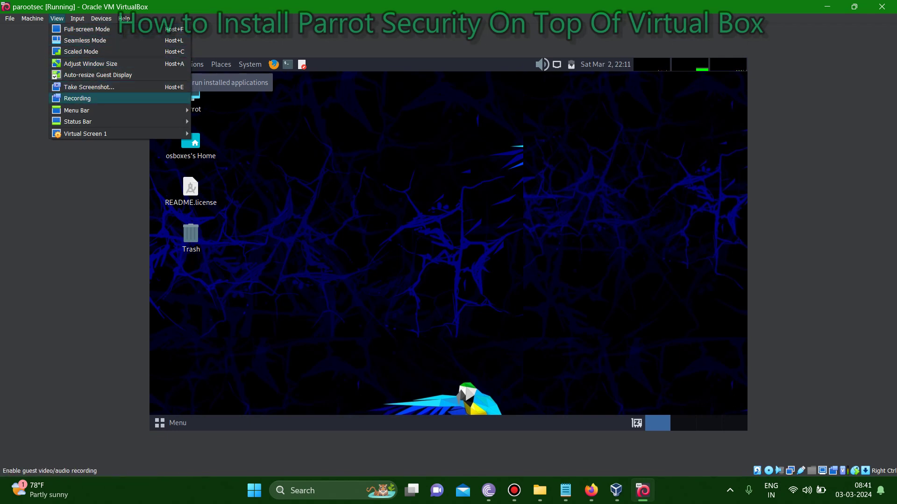
key("Down")
key("Down")
key("Down")
key("Right")
key("Down")
key("Down")
key("Down")
key("Down")
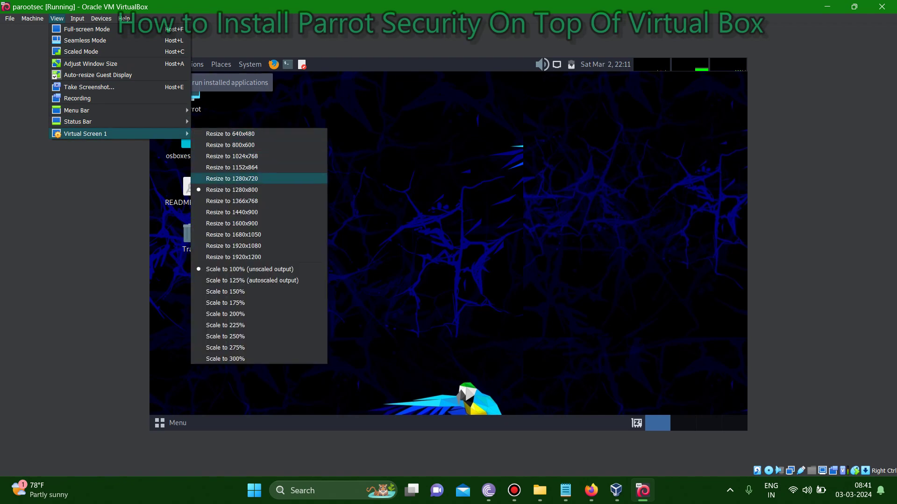
key("Down")
key("Down")
key("Down")
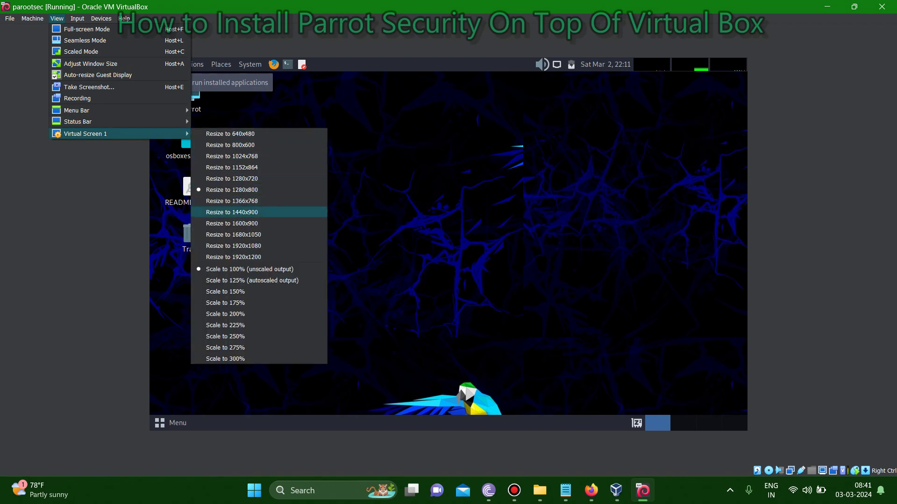
key("Return")
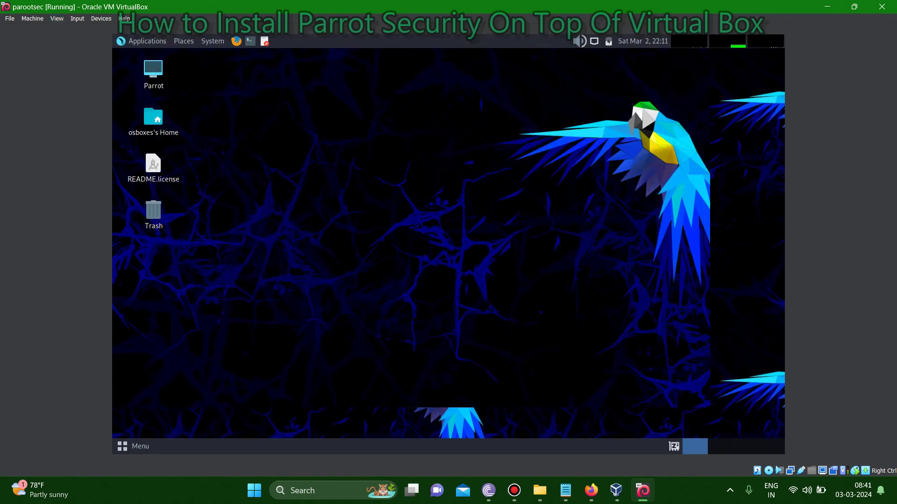
Open a new guest terminal, run ping google.com to retest the connection, and stop it after a few seconds.
left_click(251, 41)
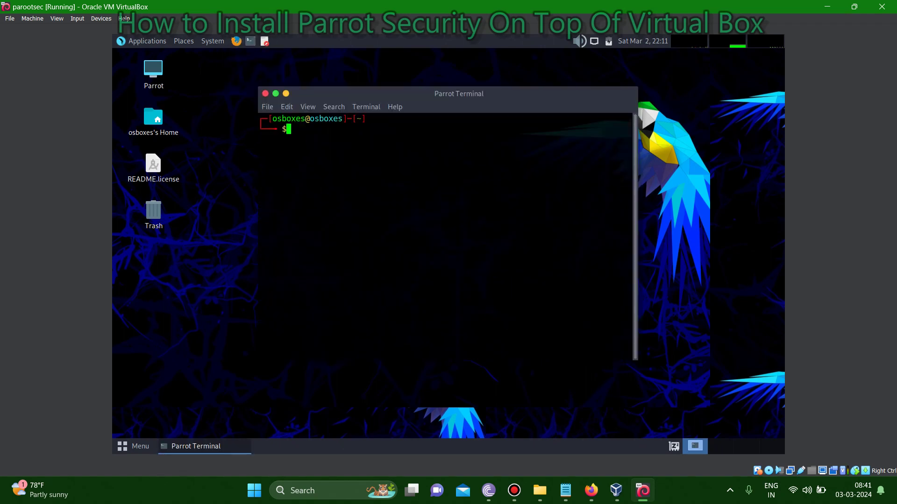
type("ping google.com")
key("Return")
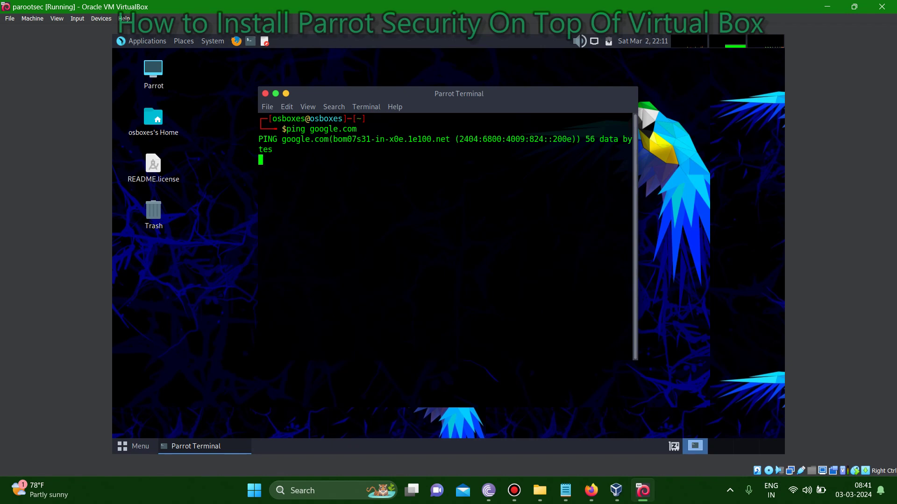
key("ctrl+c")
Change the recalled ping command's target to tata.com, run it, stop it after several replies and examine the ping statistics.
key("Up")
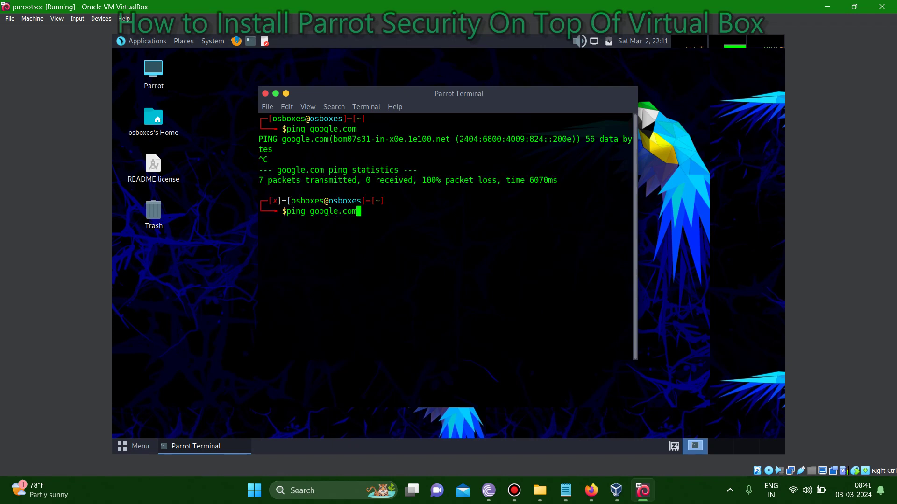
key("BackSpace")
key("BackSpace")
key("BackSpace")
key("BackSpace")
key("BackSpace")
key("BackSpace")
key("BackSpace")
key("BackSpace")
key("BackSpace")
key("BackSpace")
type("tata.com")
key("Return")
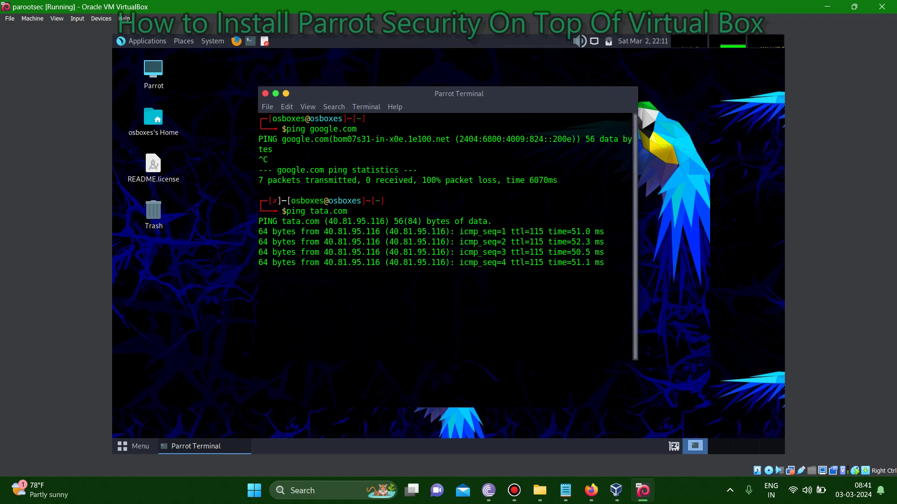
key("ctrl+c")
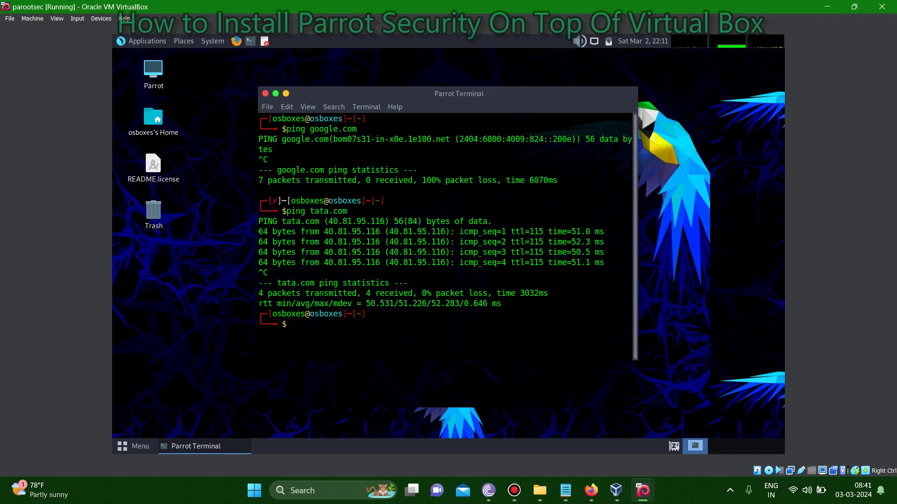
left_click_drag(263, 232, 403, 282)
left_click_drag(310, 211, 631, 211)
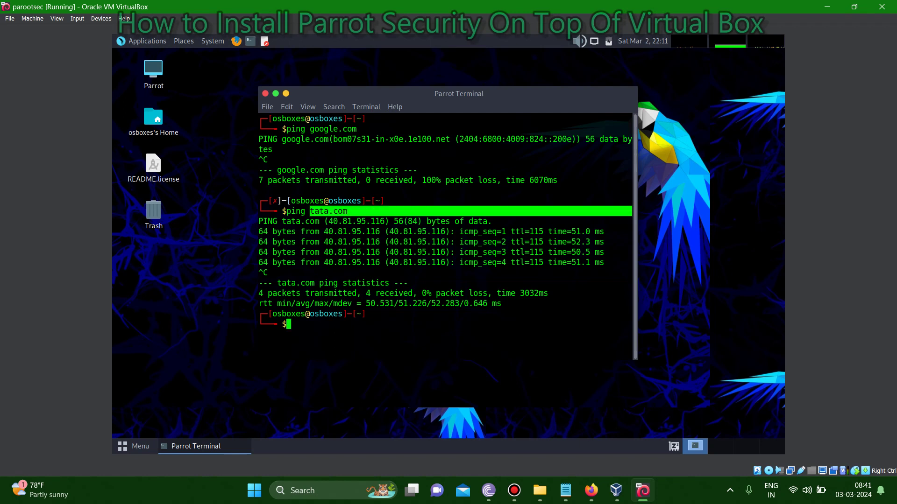
left_click_drag(263, 293, 319, 293)
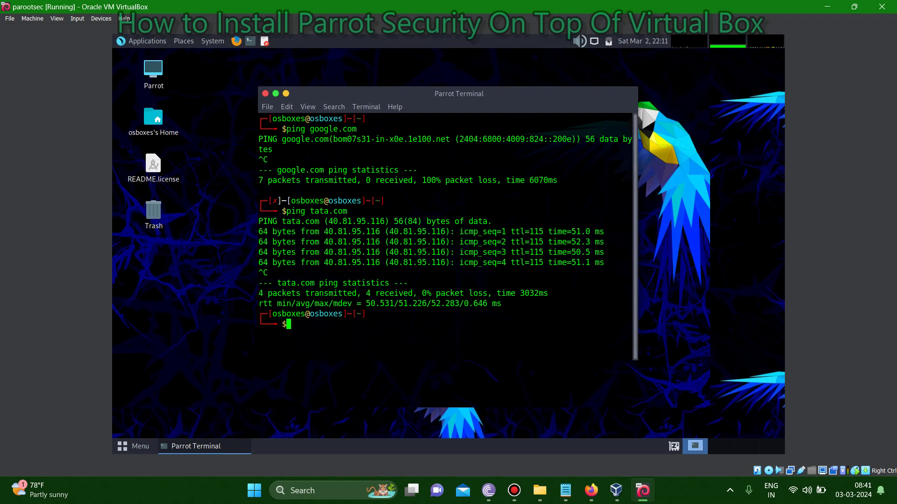
Resize the guest's Virtual Screen 1 to 1600x900.
left_click(57, 18)
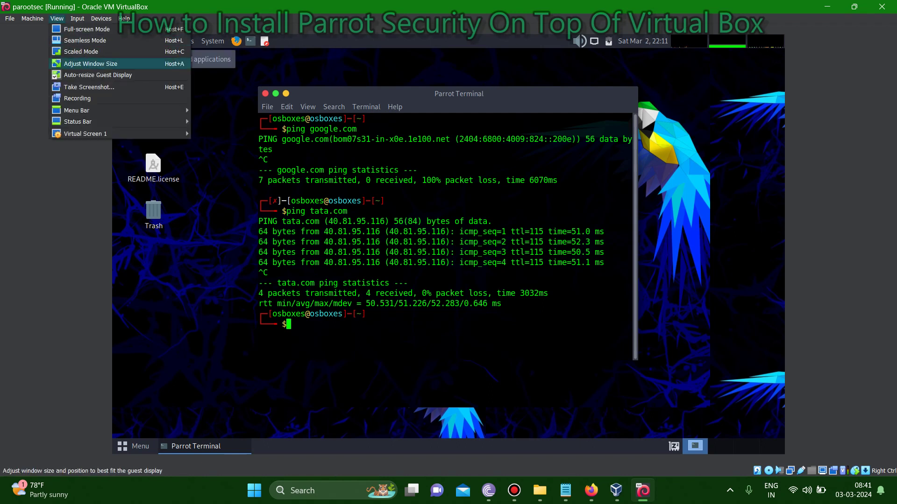
mouse_move(117, 121)
mouse_move(93, 134)
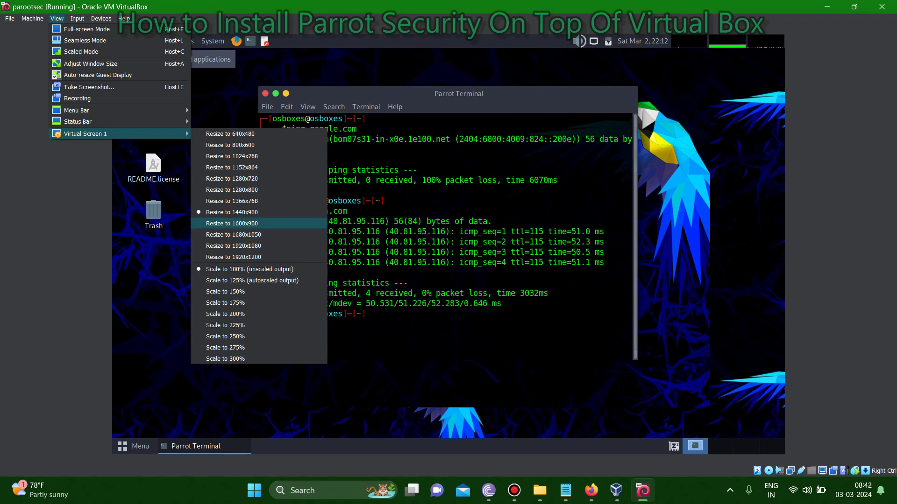
left_click(232, 224)
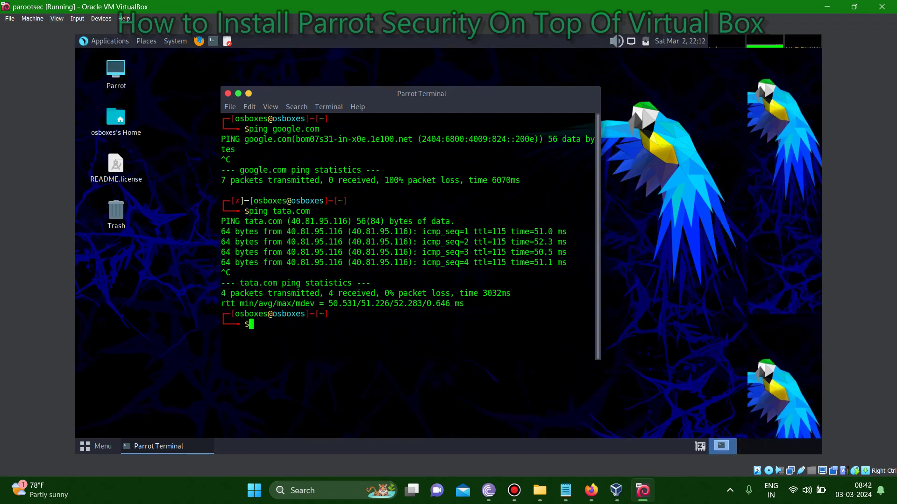
Resize the guest's Virtual Screen 1 to 1920x1200.
left_click(57, 18)
mouse_move(121, 134)
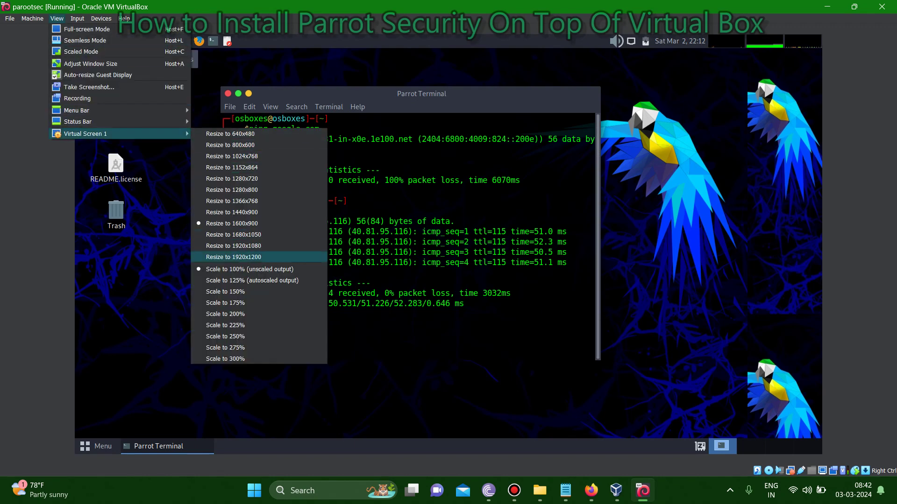
left_click(234, 257)
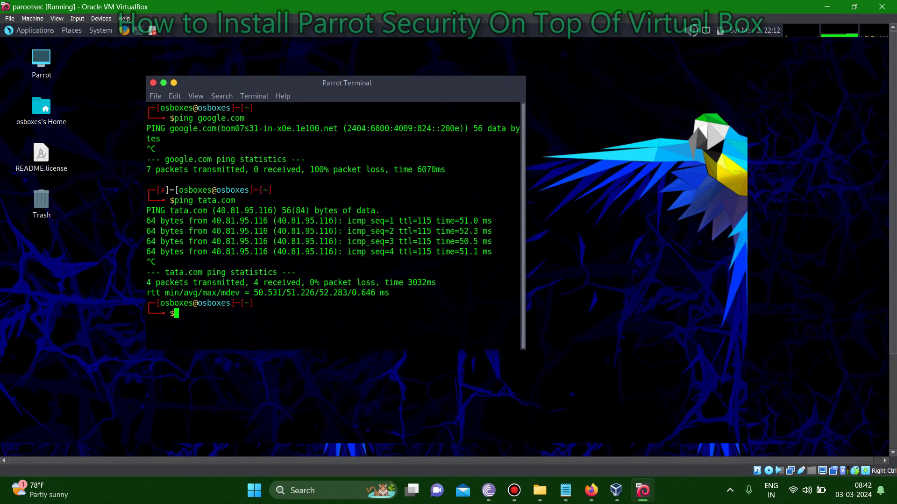
Move the guest terminal slightly lower on the desktop and shut down the virtual machine by running init 0.
left_click_drag(280, 83, 303, 127)
type("init ")
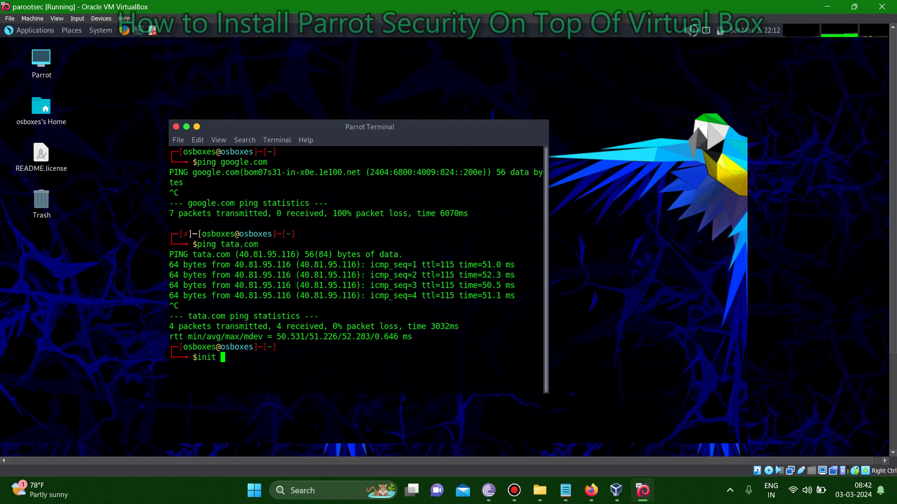
type("0")
key("Return")
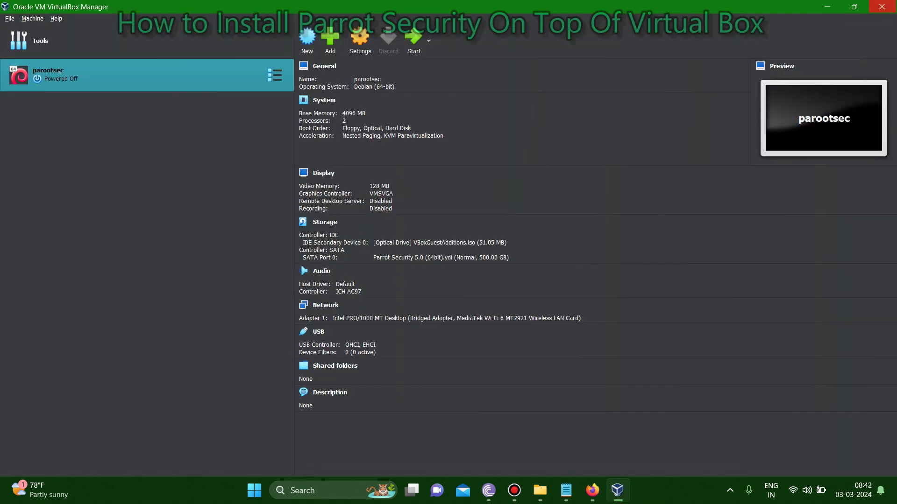
Close the VirtualBox Manager and the File Explorer window showing New Volume (I:).
key("alt+F4")
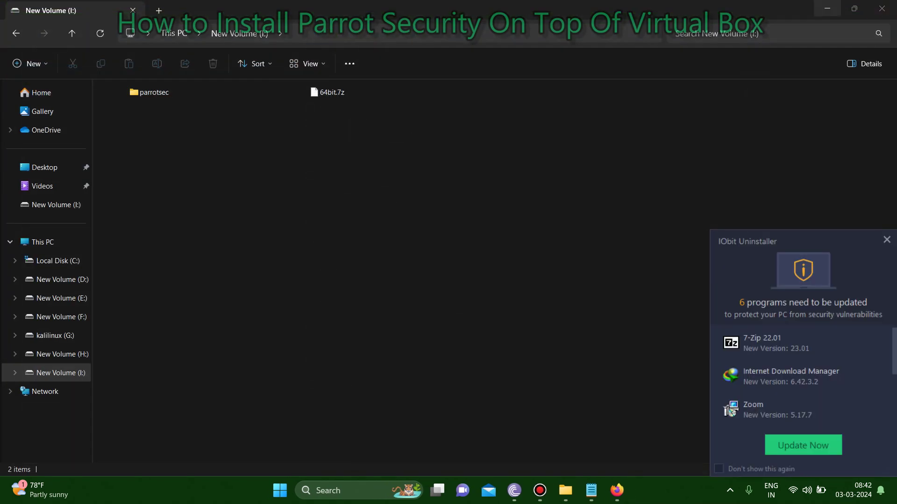
key("alt+F4")
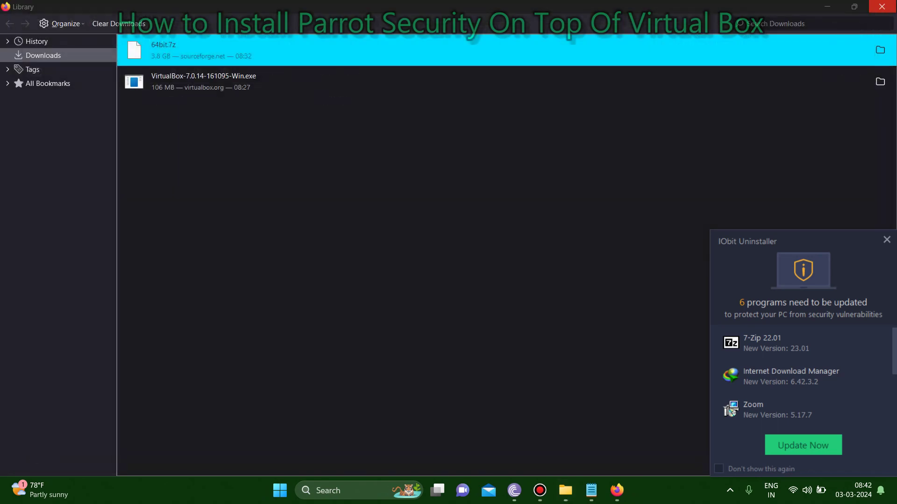
left_click(539, 490)
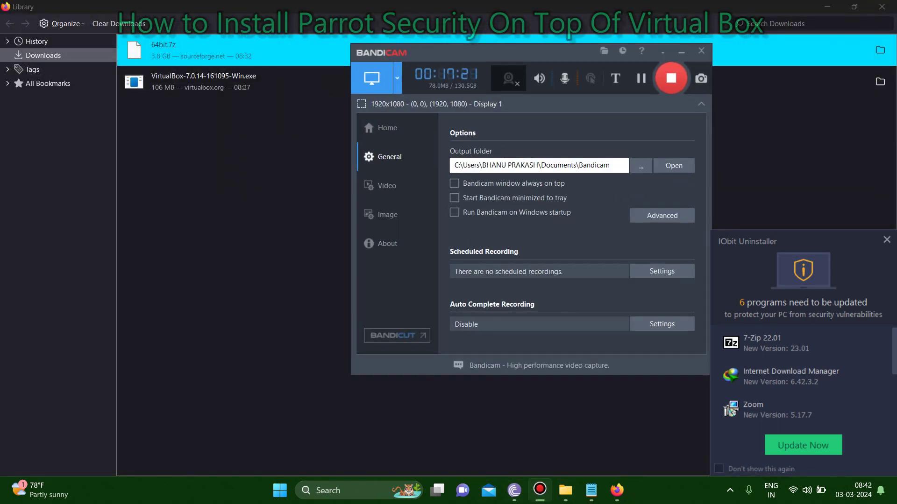